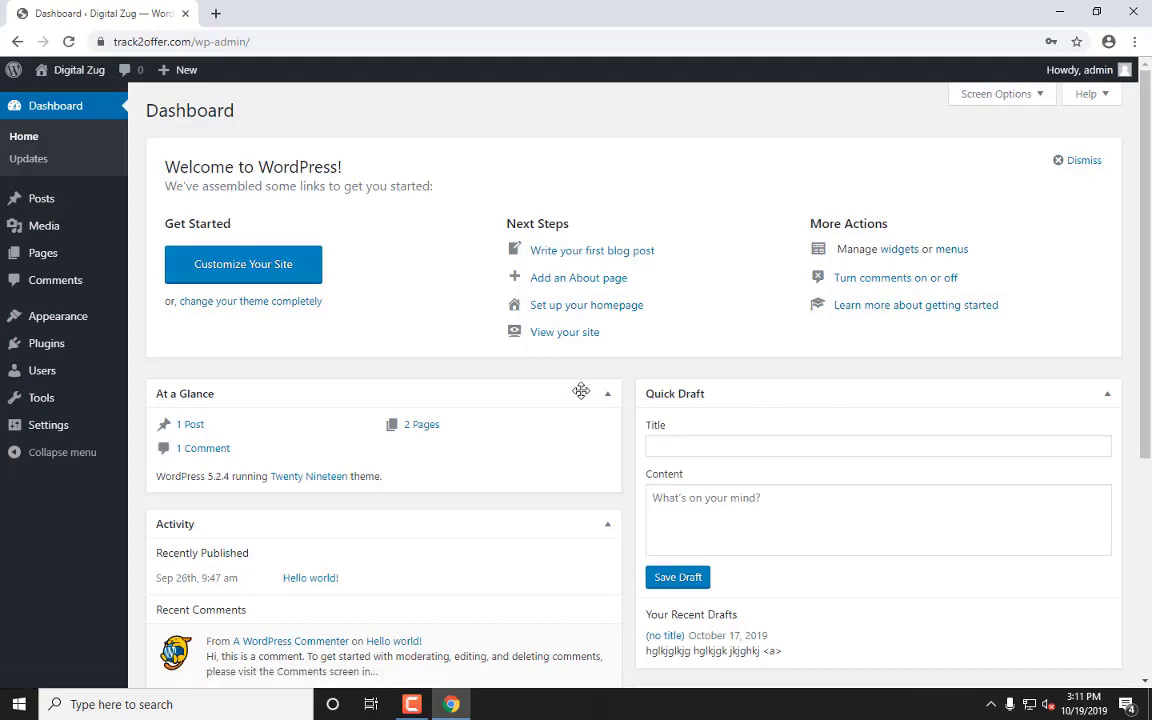
- Open the page for adding new WordPress themes and reload it to load the theme directory
mouse_move(58, 316)
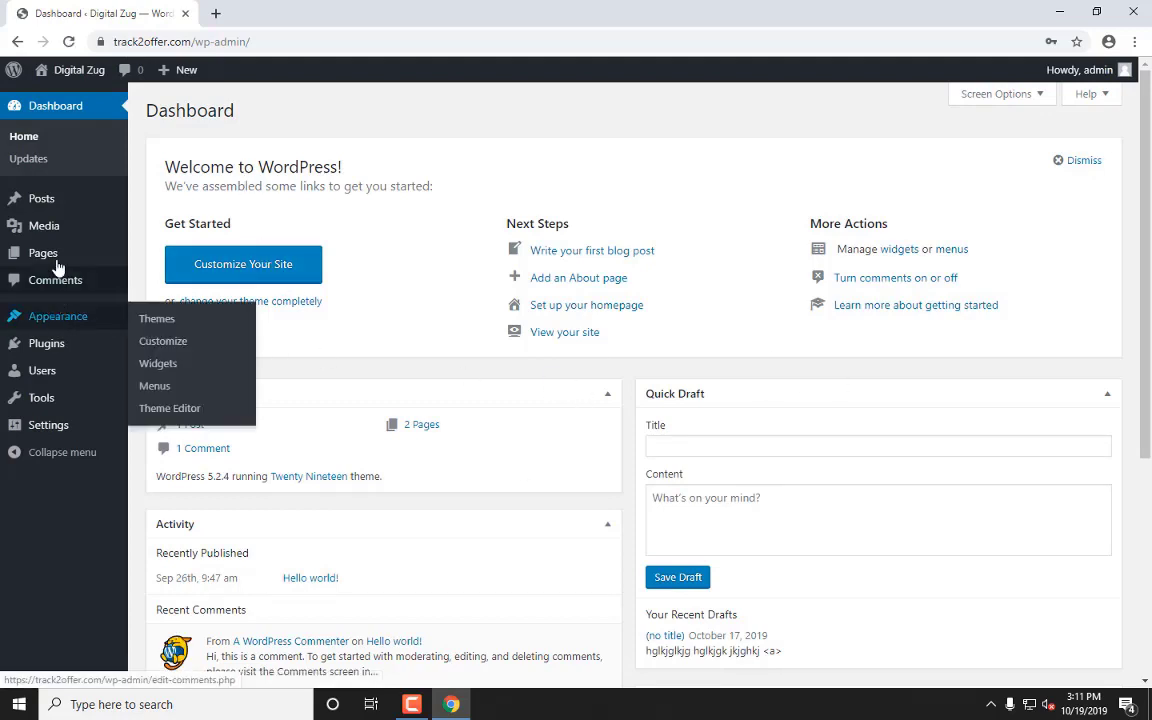
left_click(151, 322)
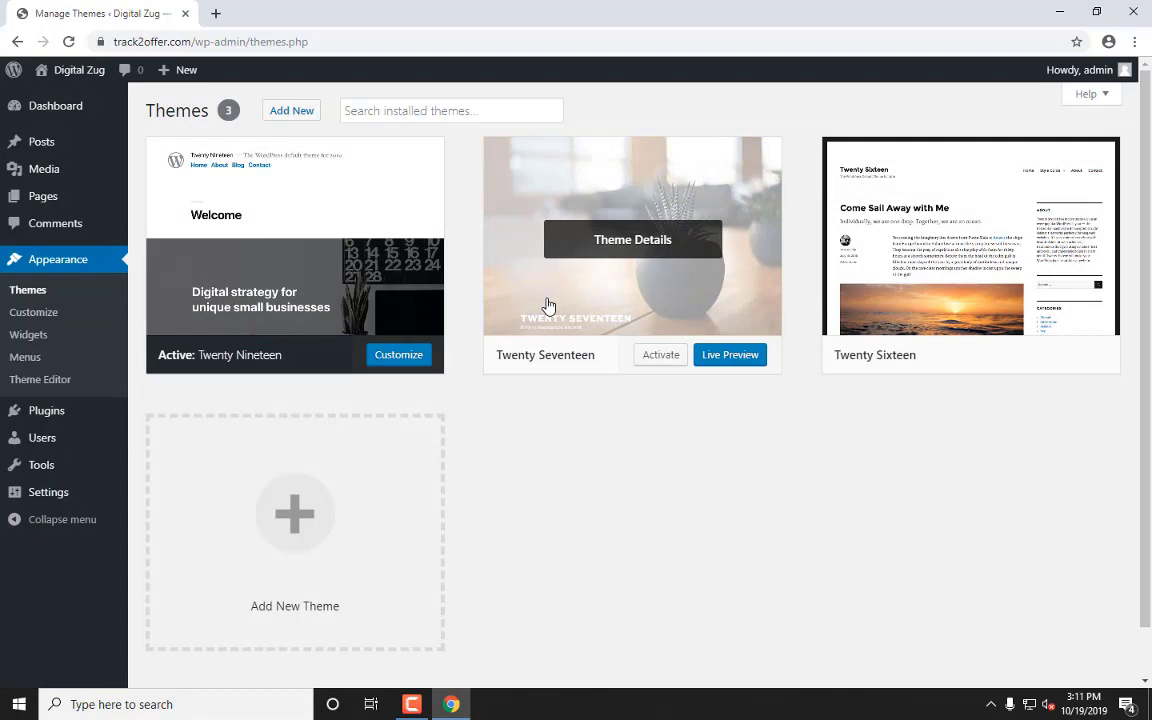
left_click(295, 110)
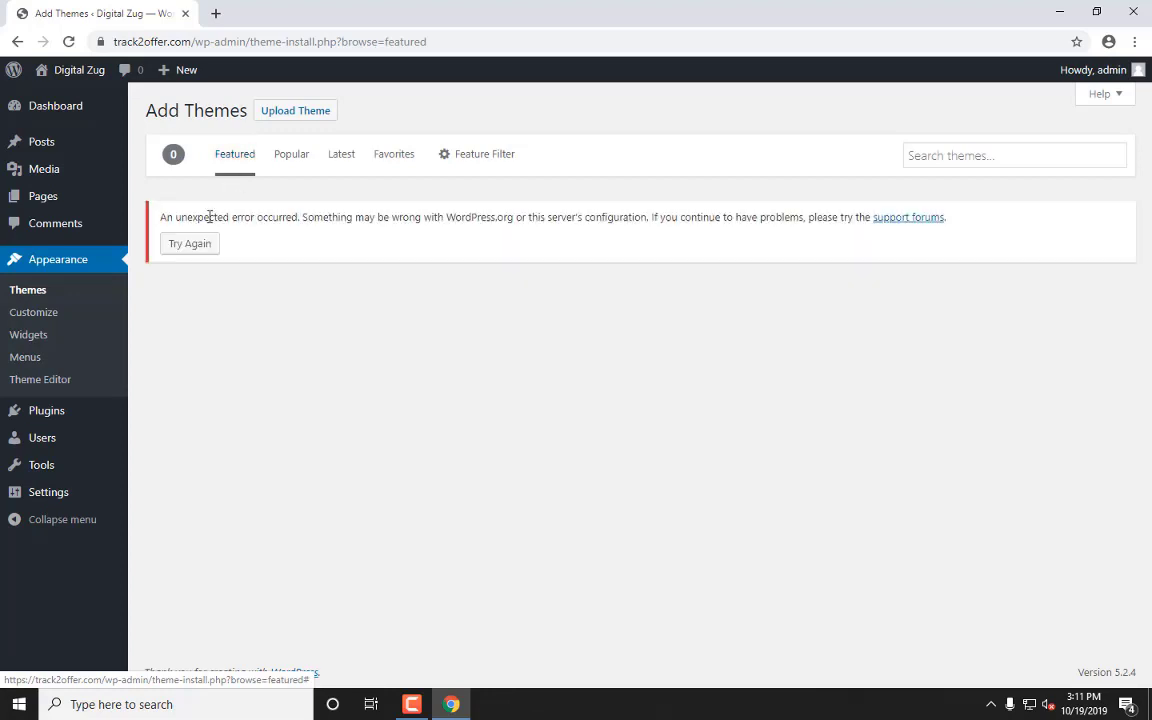
left_click(199, 248)
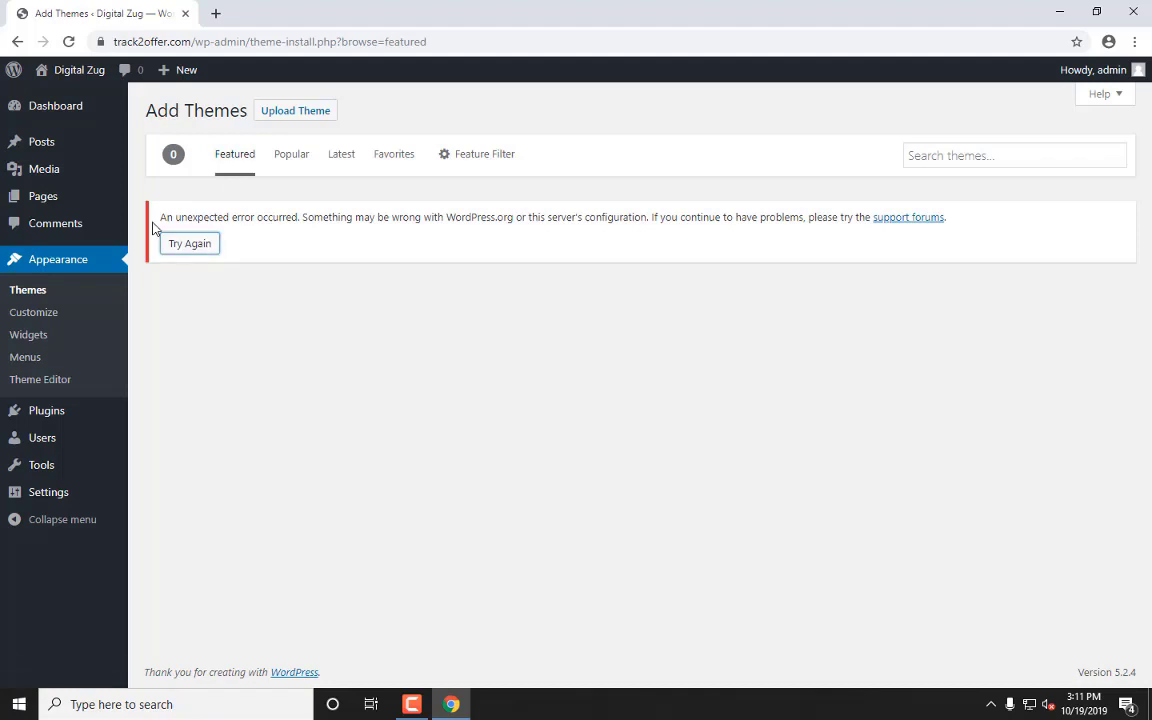
left_click(67, 44)
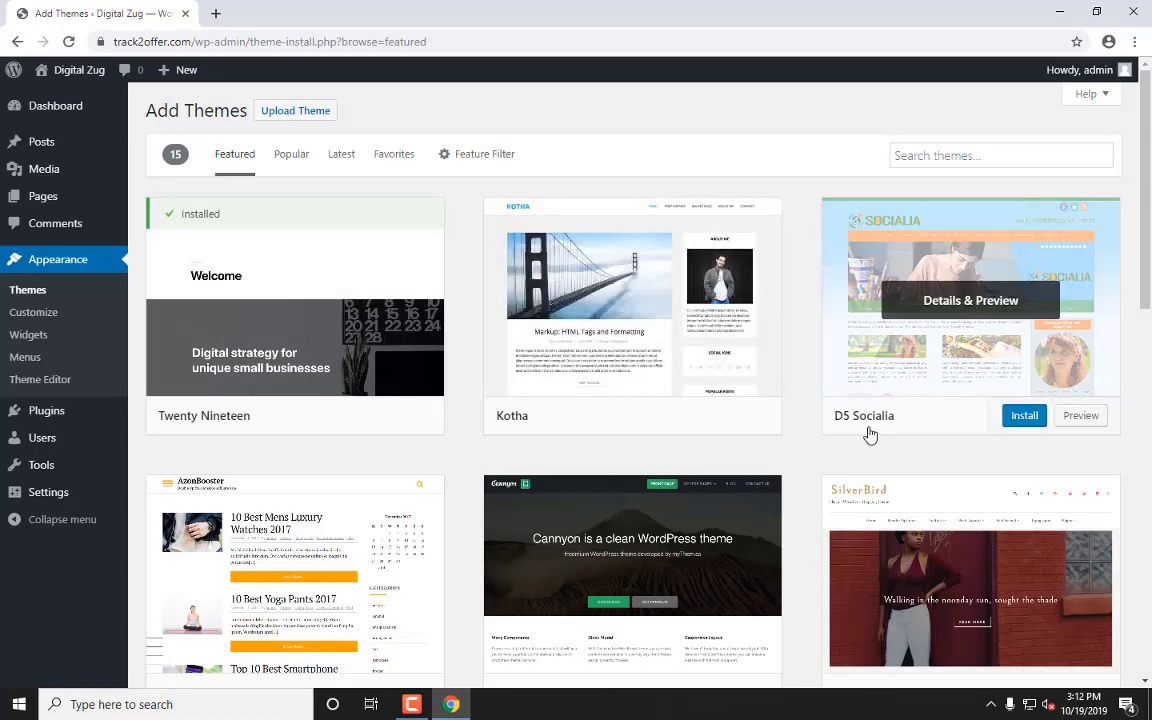
- Browse the featured and popular themes and open the details preview of the Astra theme
scroll(579, 476, "down", 3)
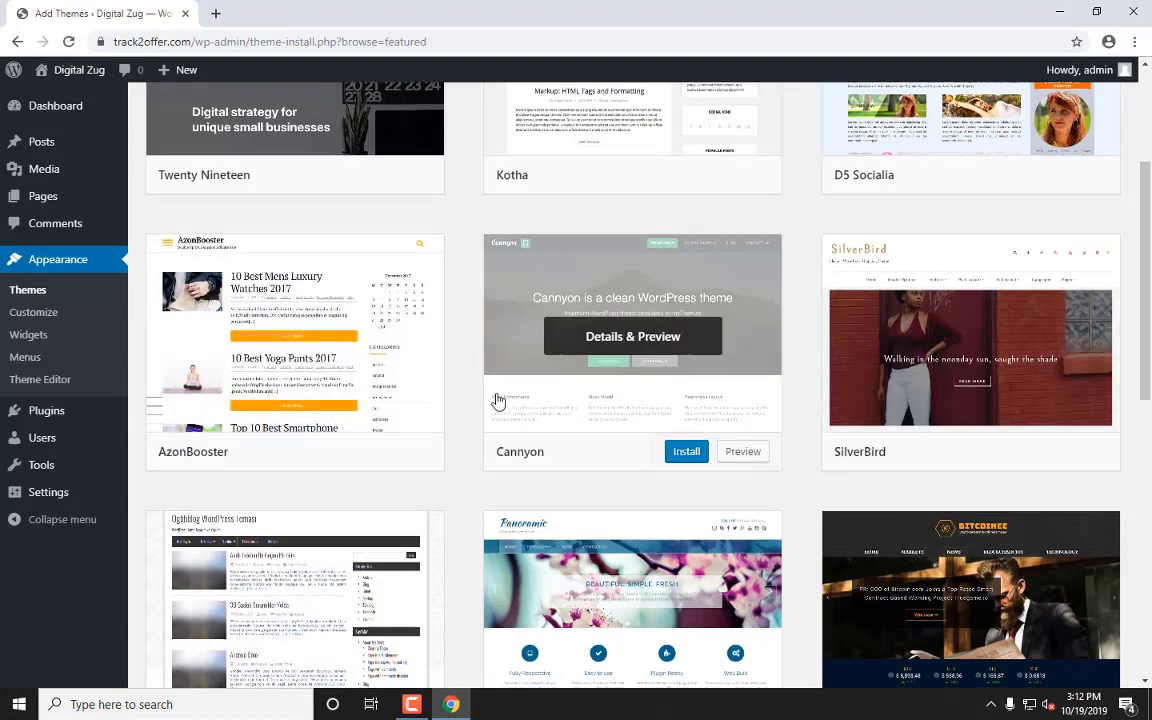
scroll(406, 478, "down", 7)
scroll(378, 470, "up", 10)
left_click(291, 154)
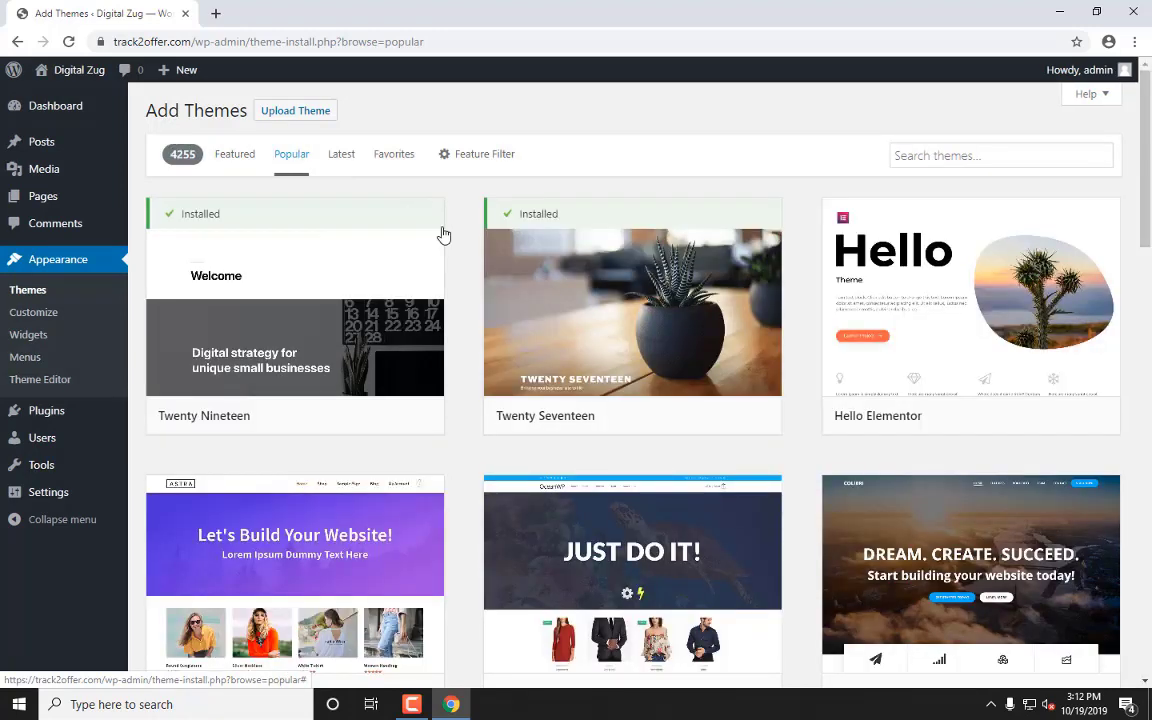
scroll(946, 363, "down", 2)
scroll(198, 452, "down", 3)
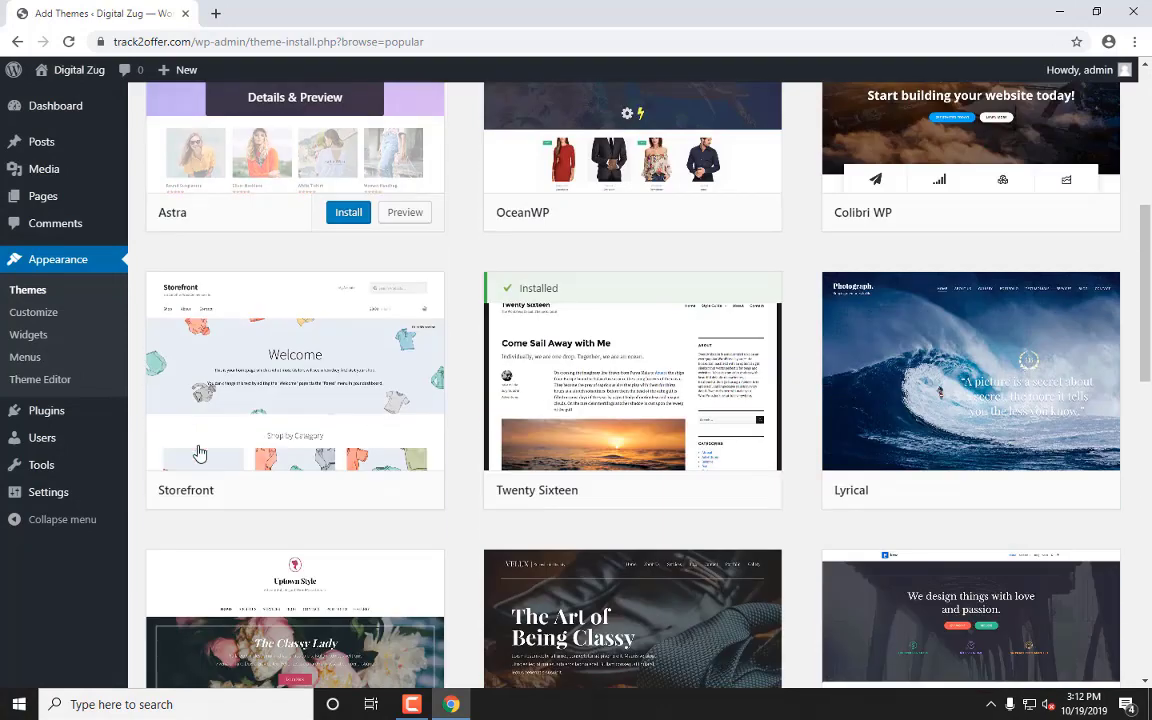
scroll(437, 386, "up", 2)
left_click(306, 343)
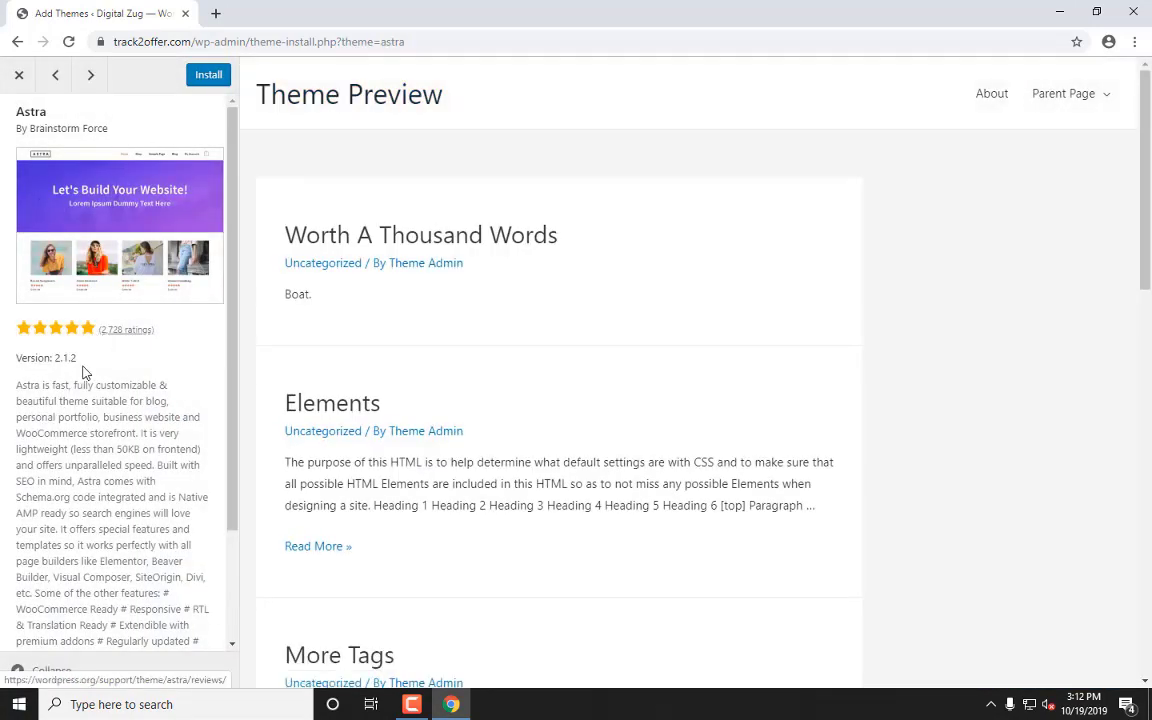
scroll(89, 431, "down", 2)
scroll(101, 499, "up", 2)
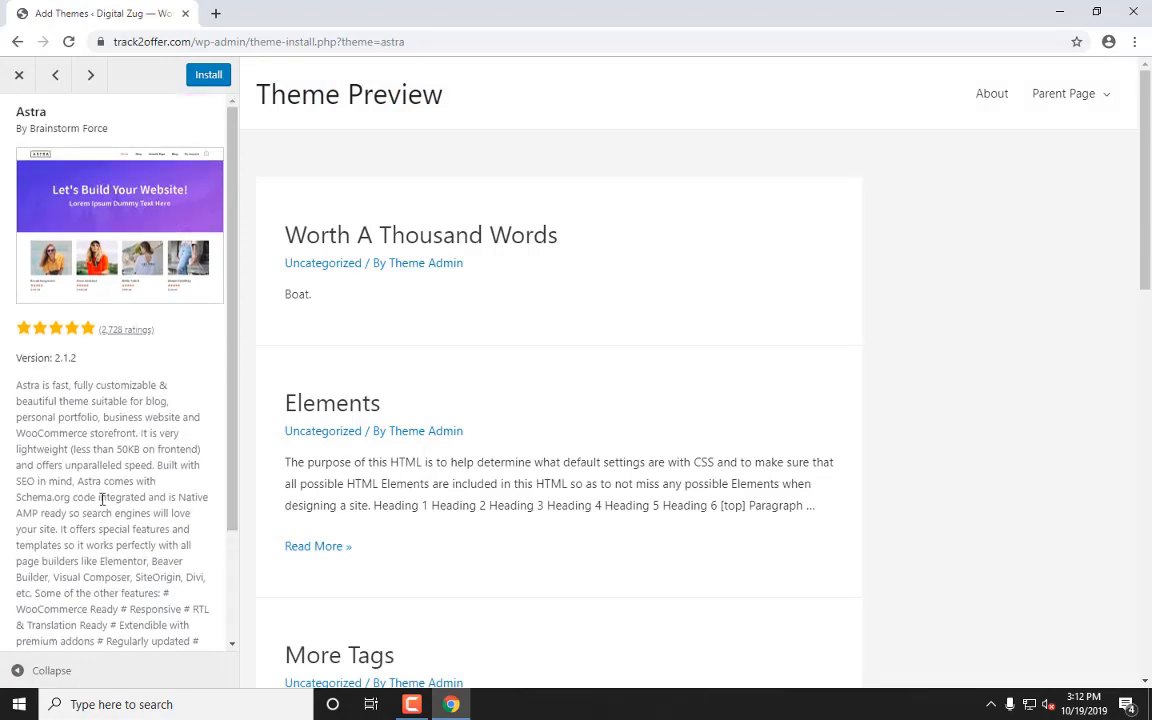
- Search Google for the theme name "Astra" and open the official wpastra.com website
left_click_drag(46, 113, 6, 111)
right_click(20, 116)
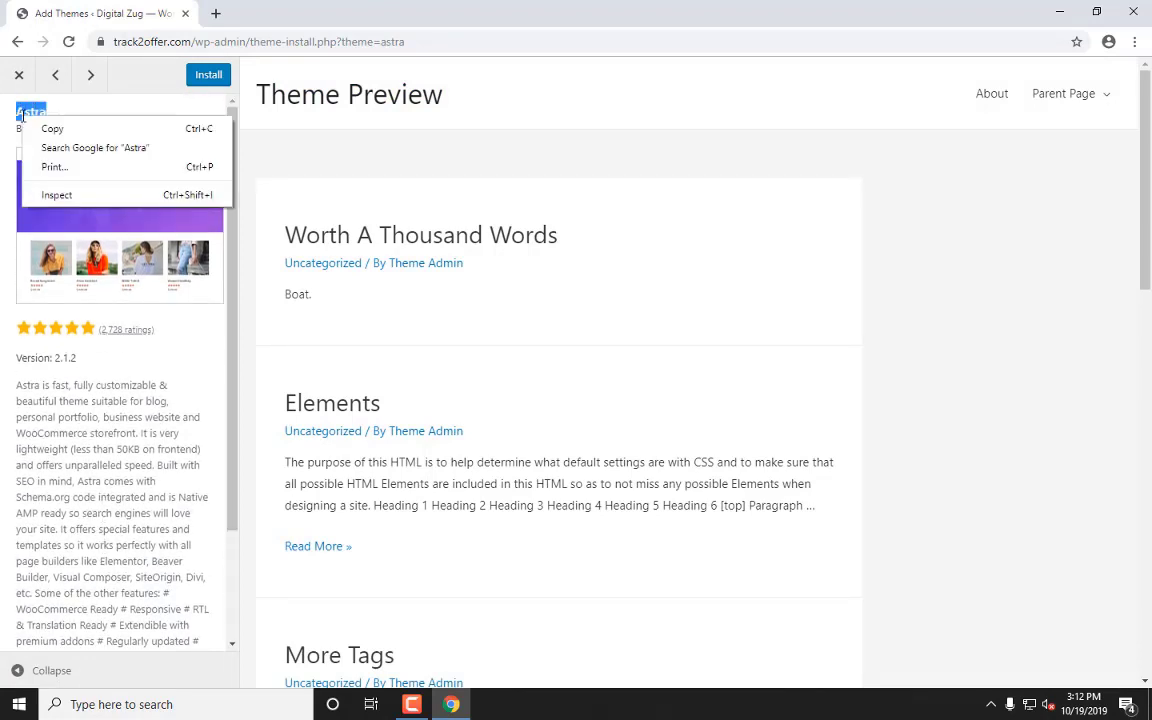
left_click(64, 148)
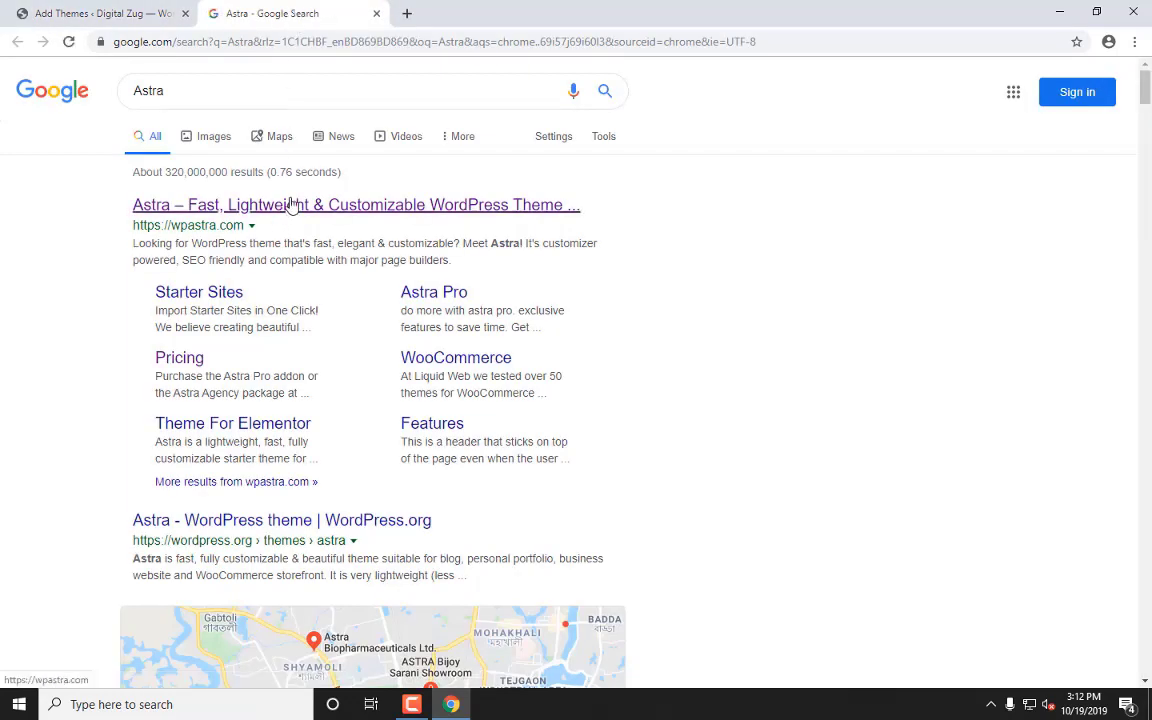
left_click(290, 205)
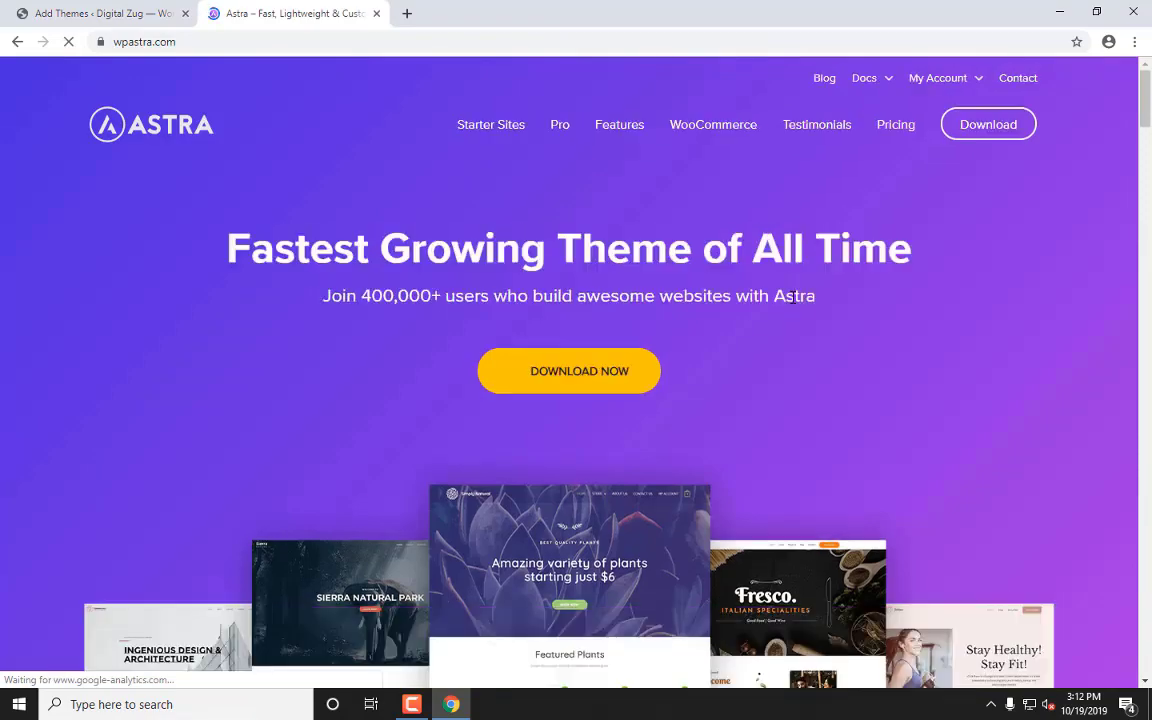
- Look through the Astra homepage, including its customization features and library of pre-built websites
scroll(622, 323, "down", 15)
scroll(622, 323, "down", 10)
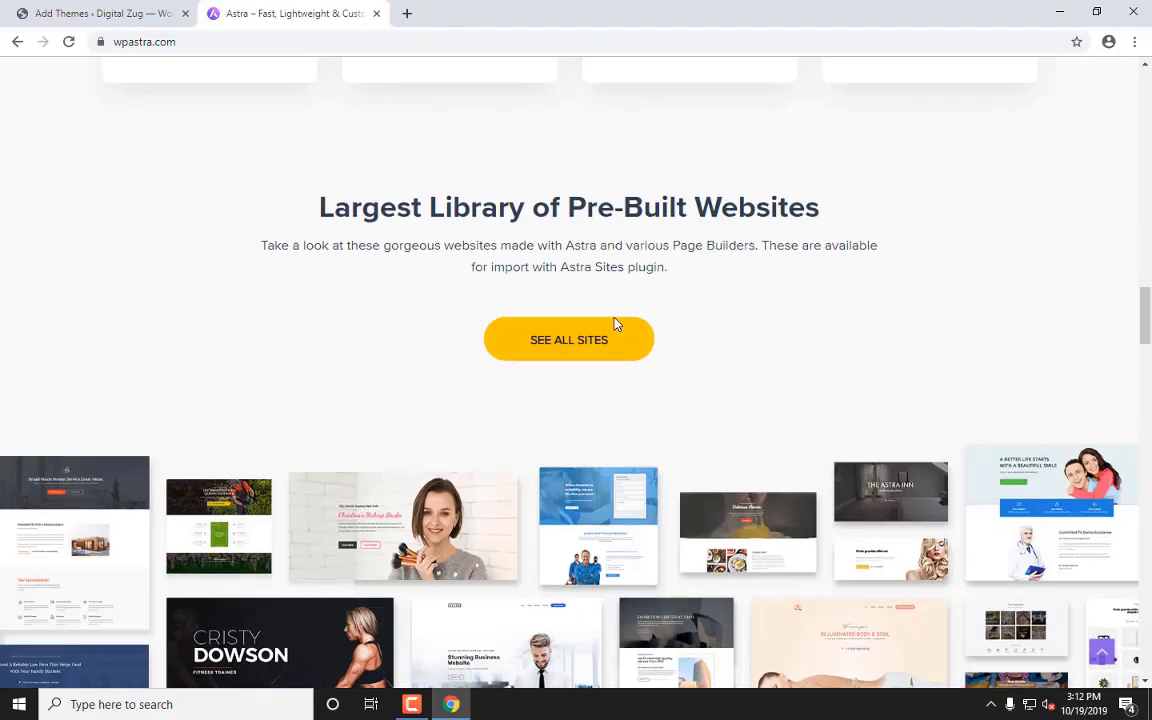
scroll(612, 345, "down", 5)
scroll(600, 342, "up", 5)
scroll(600, 342, "down", 3)
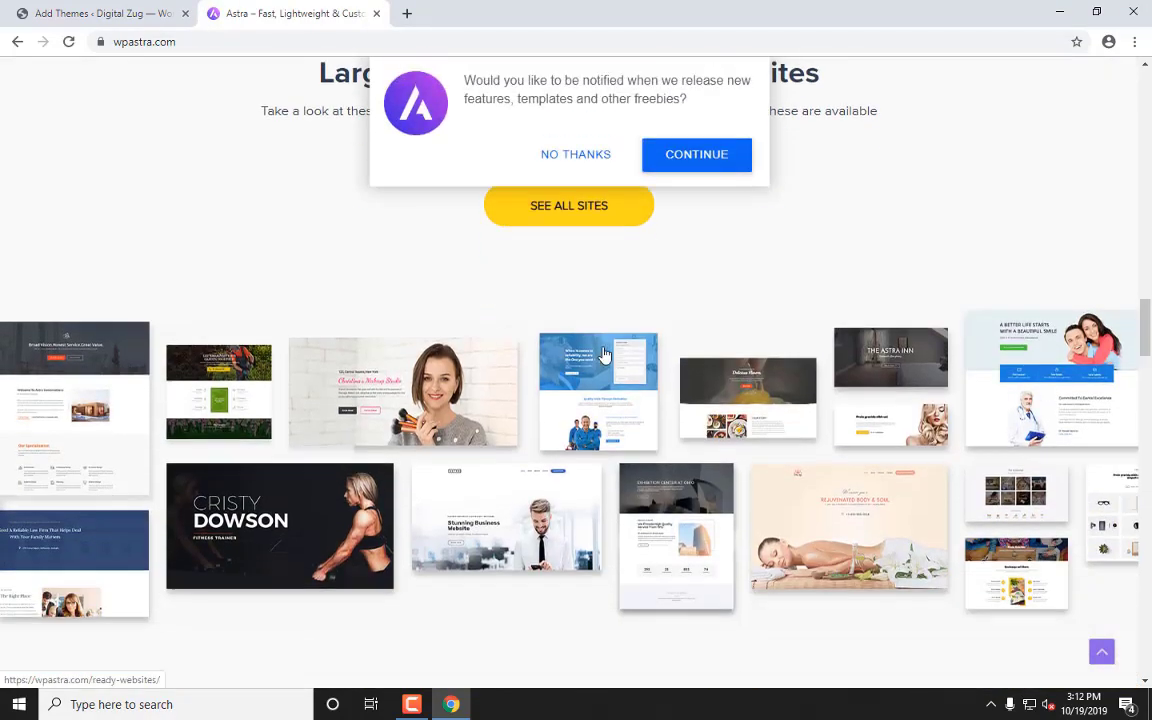
scroll(537, 342, "up", 3)
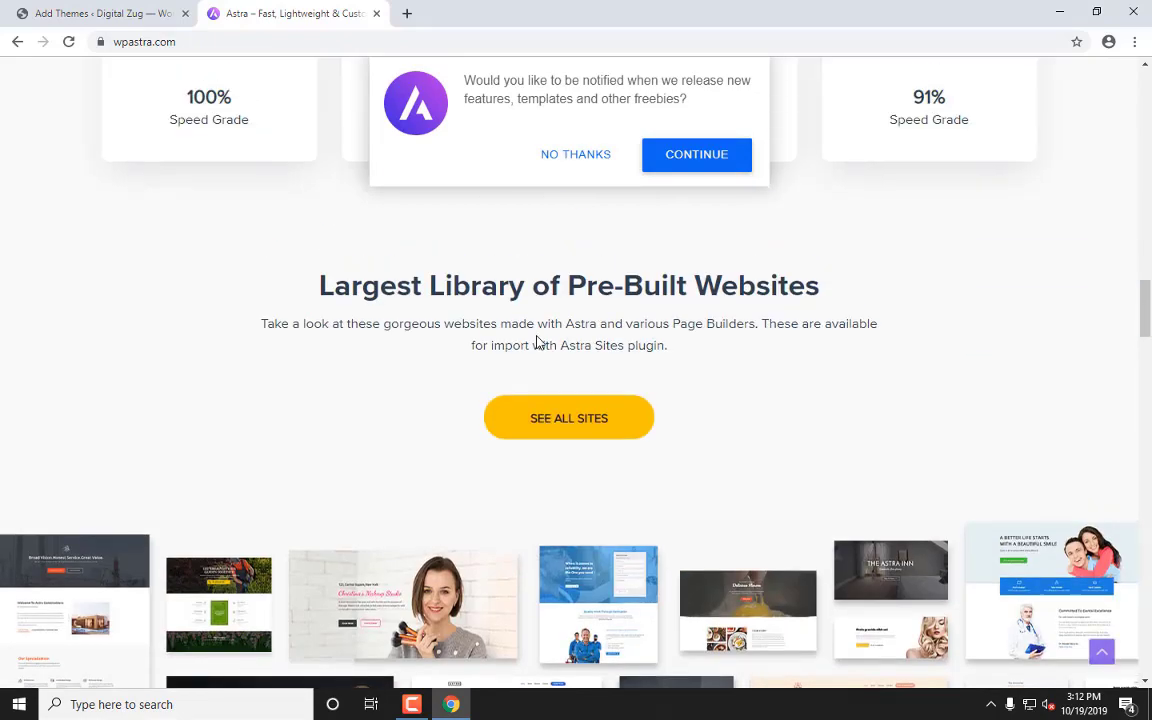
scroll(586, 342, "up", 15)
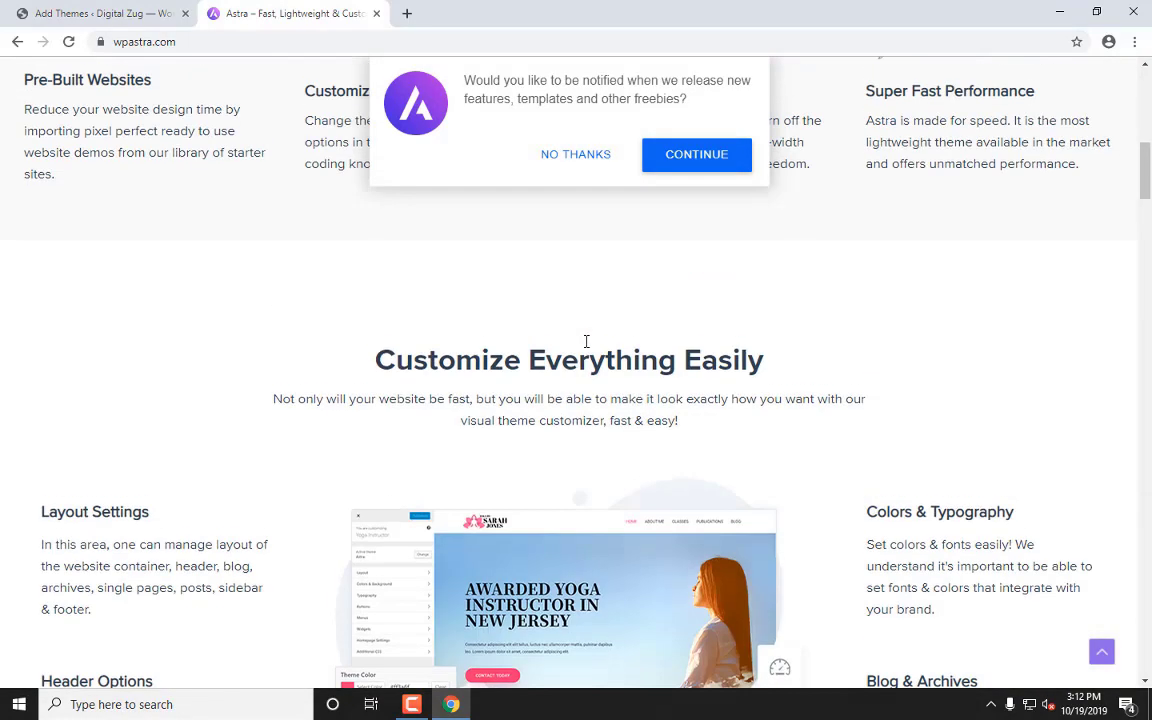
scroll(587, 347, "up", 2)
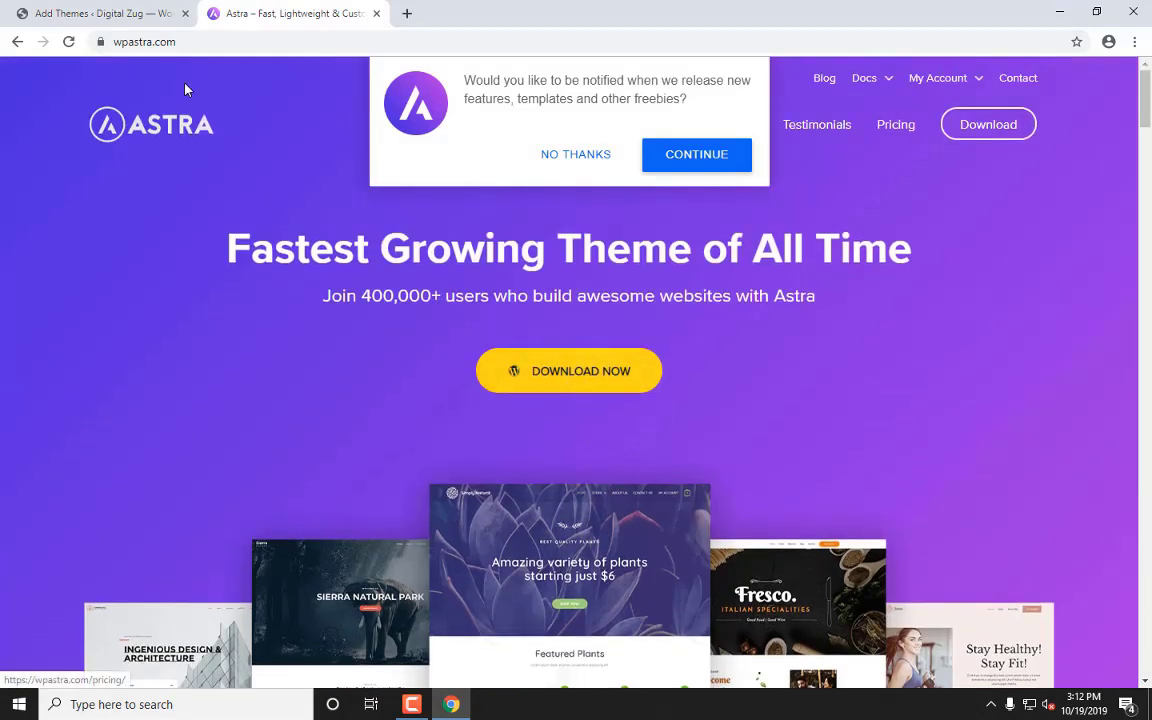
left_click(103, 12)
left_click(262, 10)
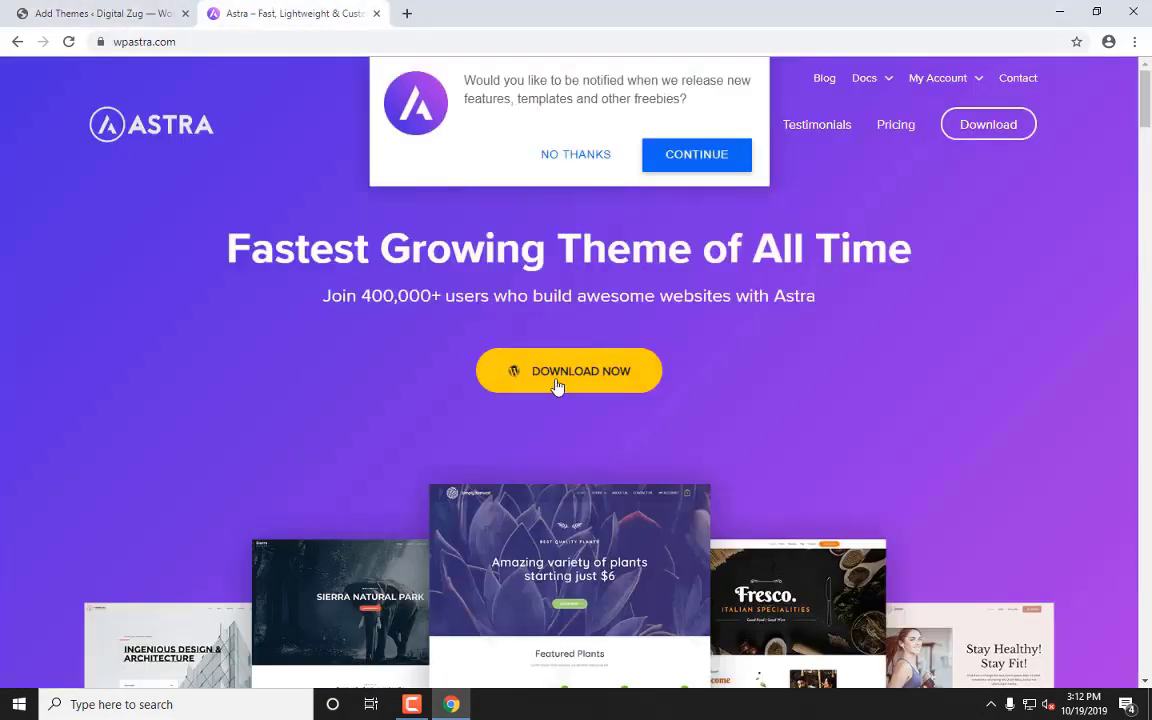
- Open Astra's download and pricing page and compare the features of the Astra Pro, Mini Agency and Agency packages
left_click(557, 386)
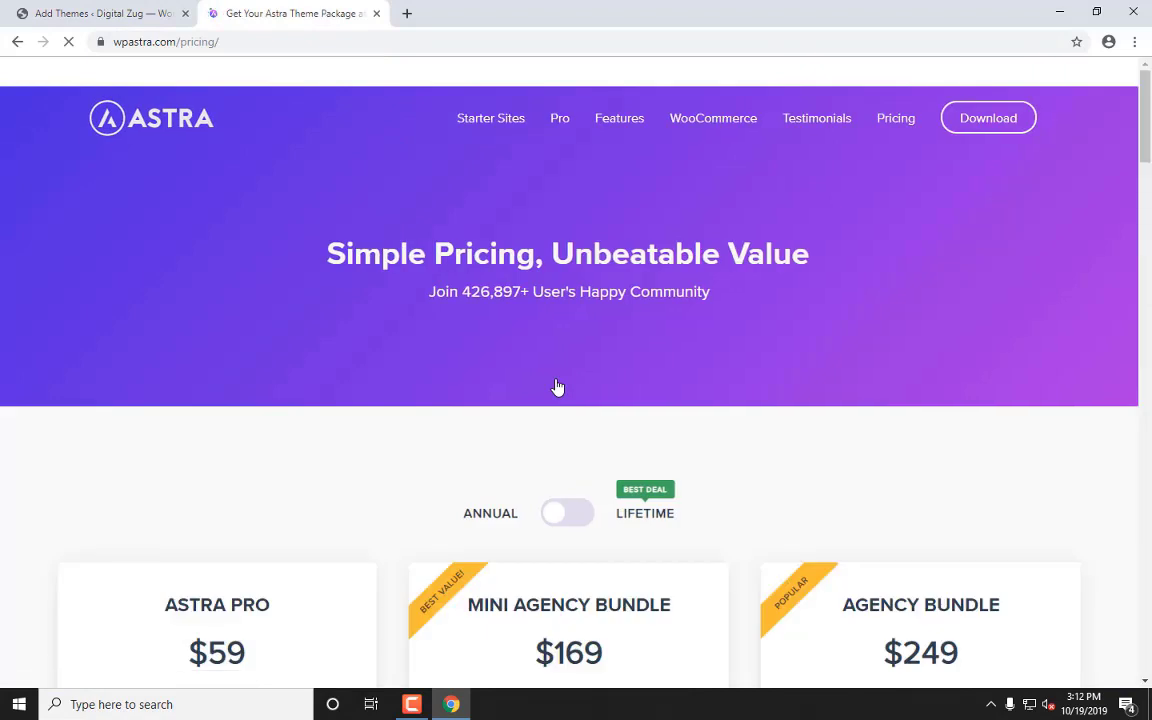
scroll(557, 386, "down", 3)
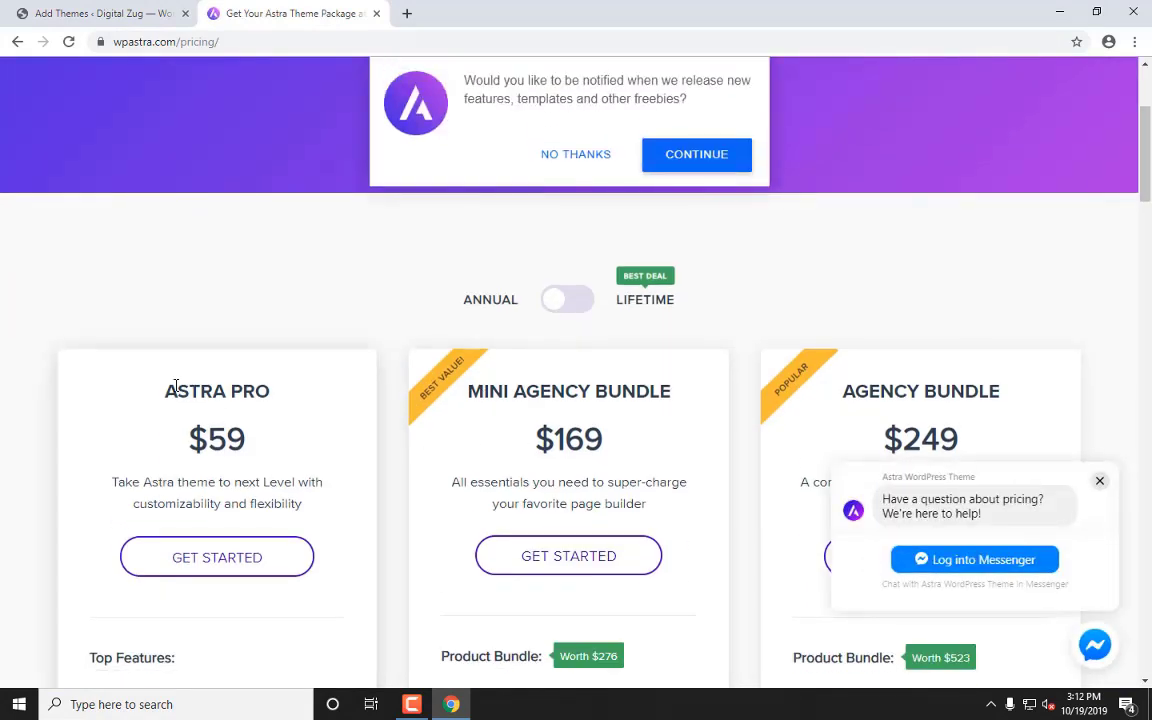
left_click_drag(163, 390, 241, 391)
scroll(241, 395, "down", 4)
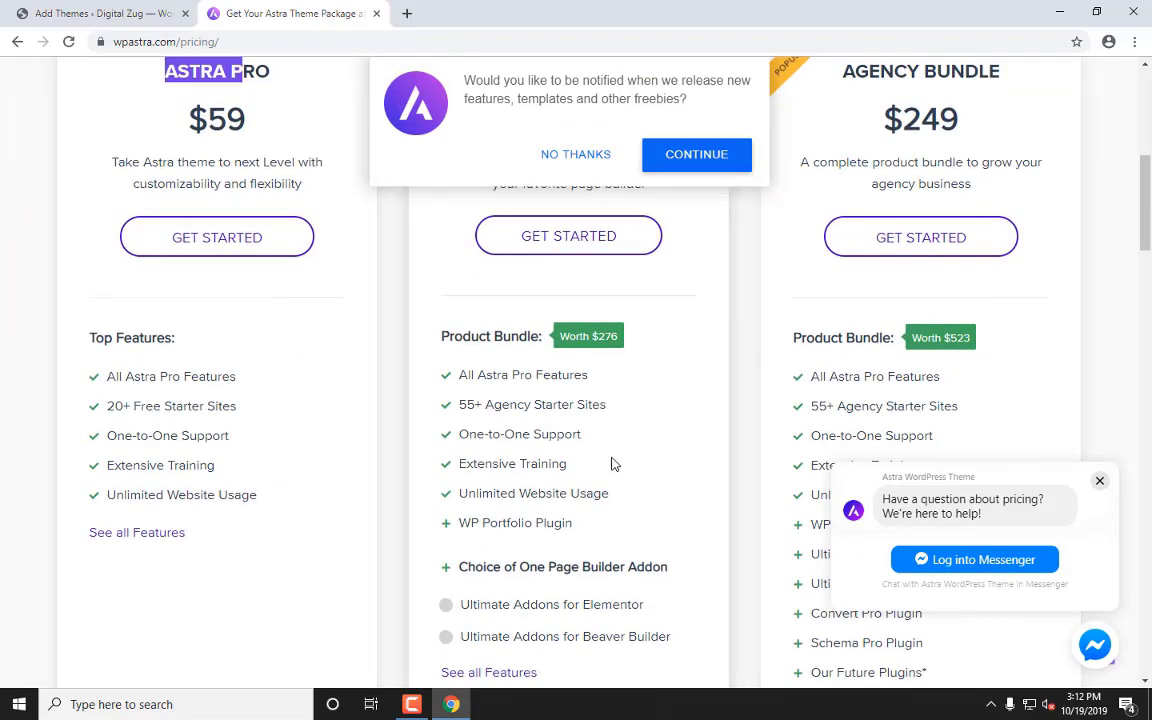
scroll(615, 463, "up", 7)
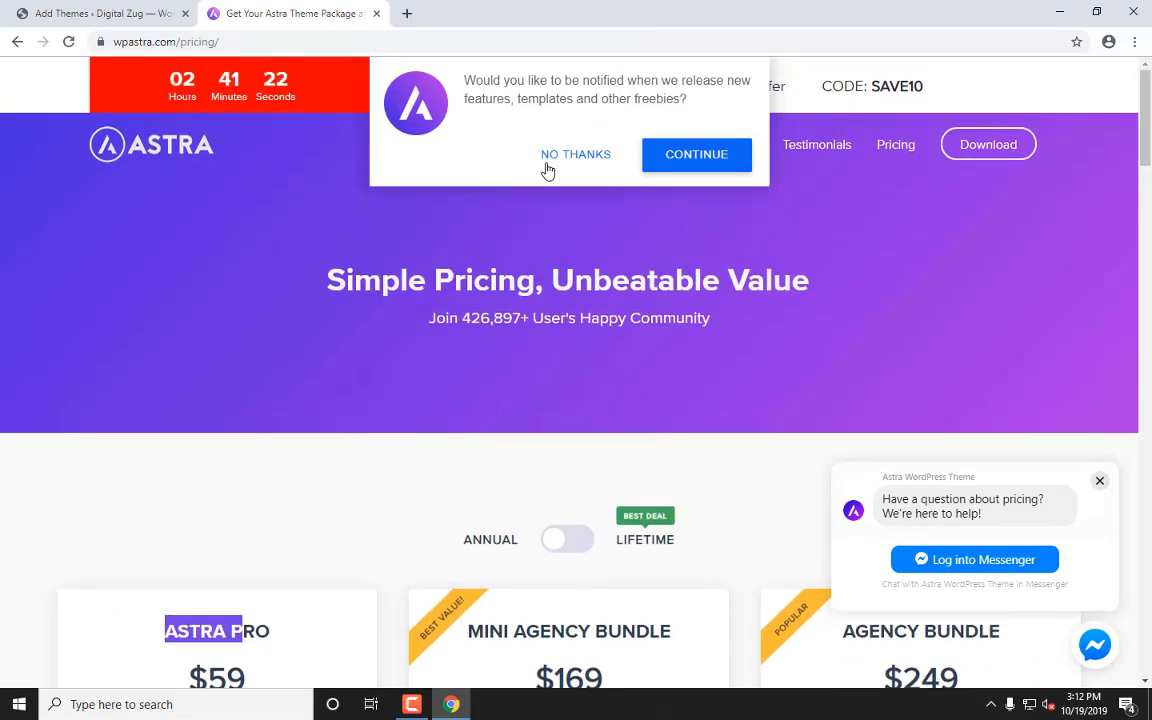
- Close the Astra pricing page, and install the Astra theme from its WordPress preview
left_click(100, 14)
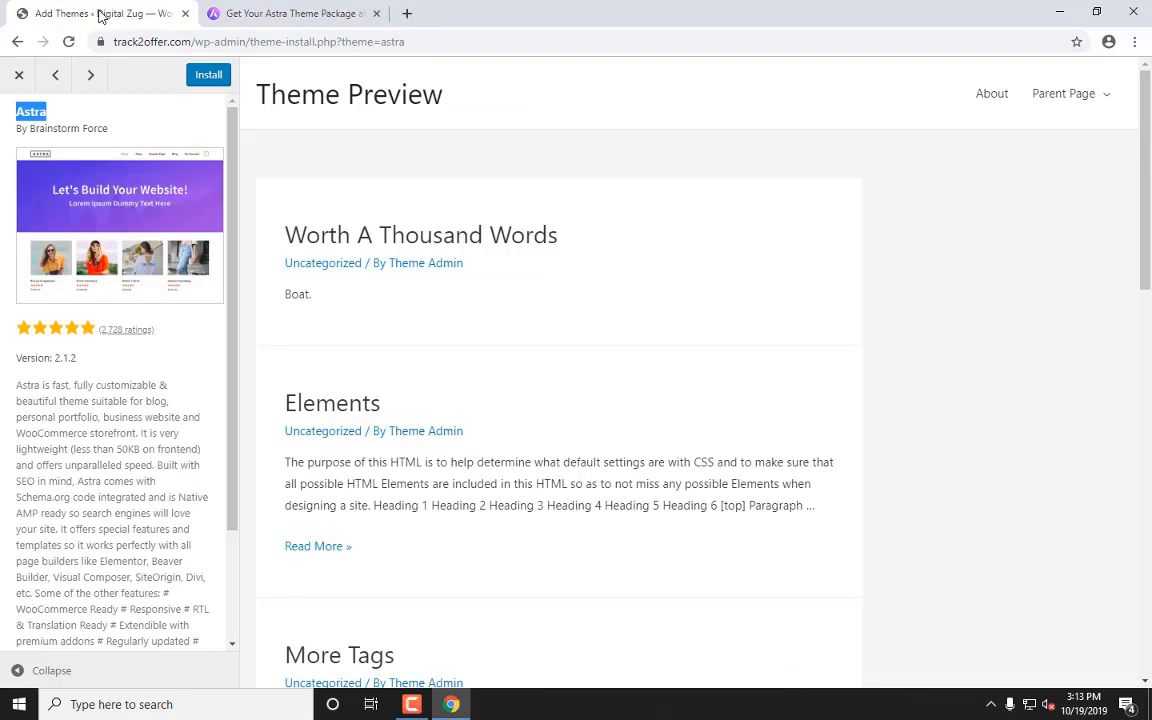
left_click(277, 13)
left_click(376, 14)
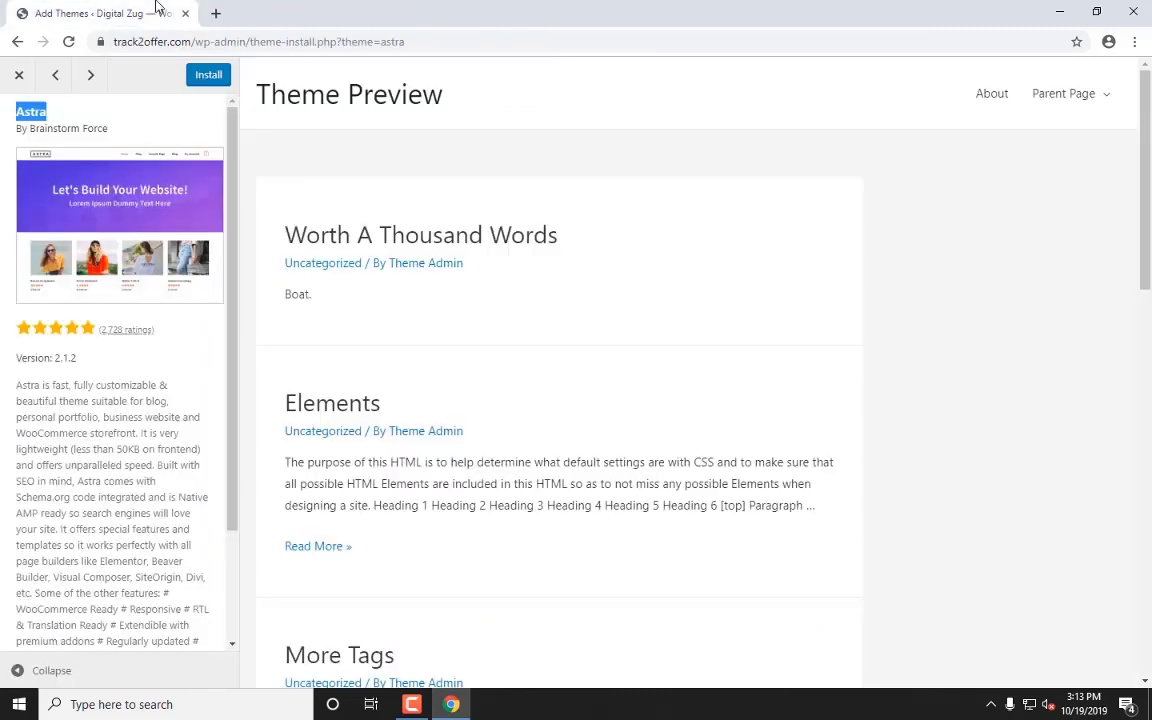
left_click(210, 76)
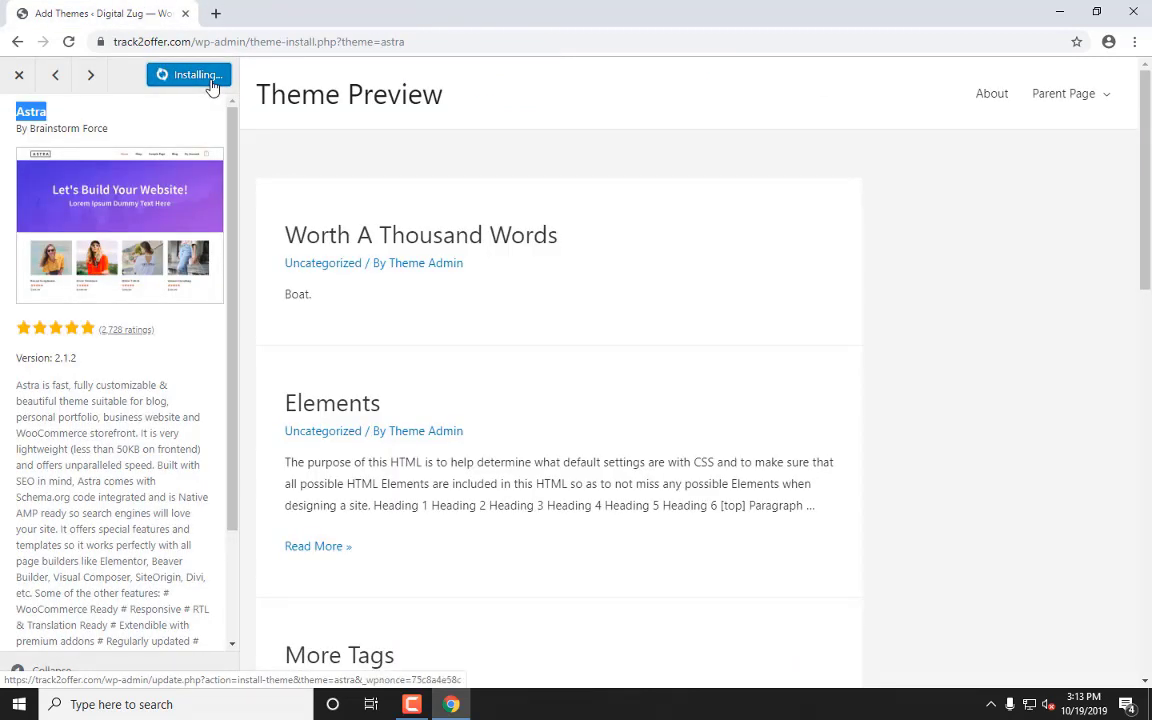
left_click(8, 74)
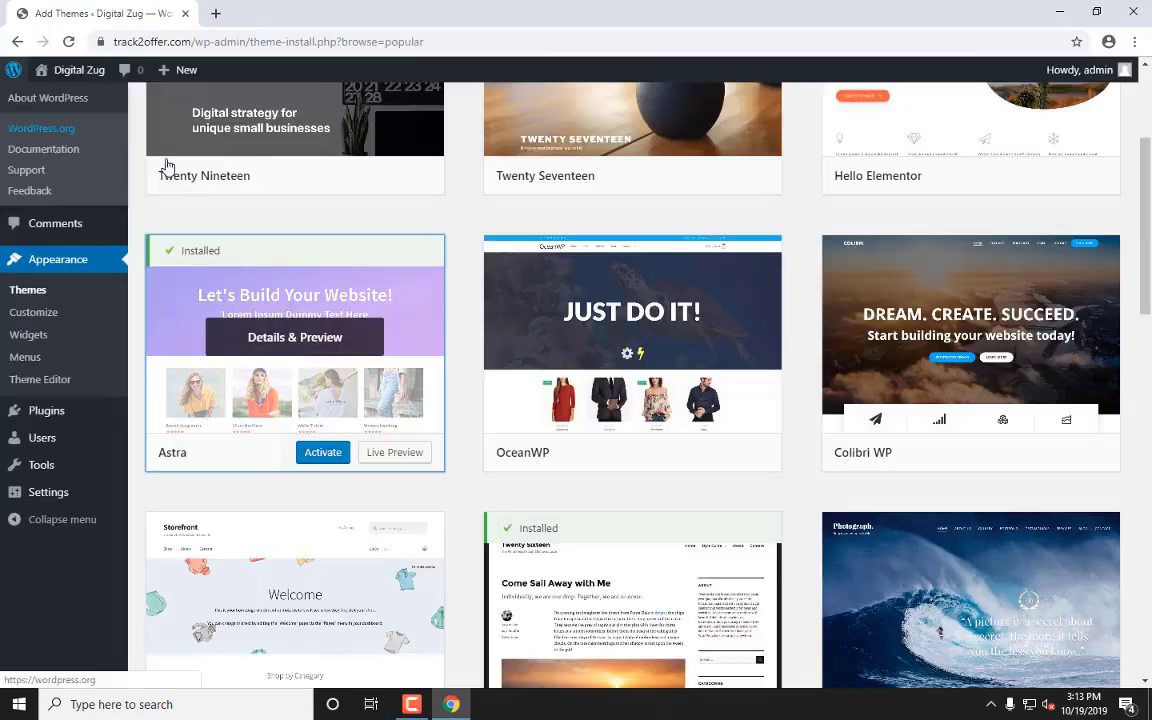
- Activate the installed Astra theme from the popular themes list
scroll(365, 570, "up", 4)
scroll(334, 565, "down", 3)
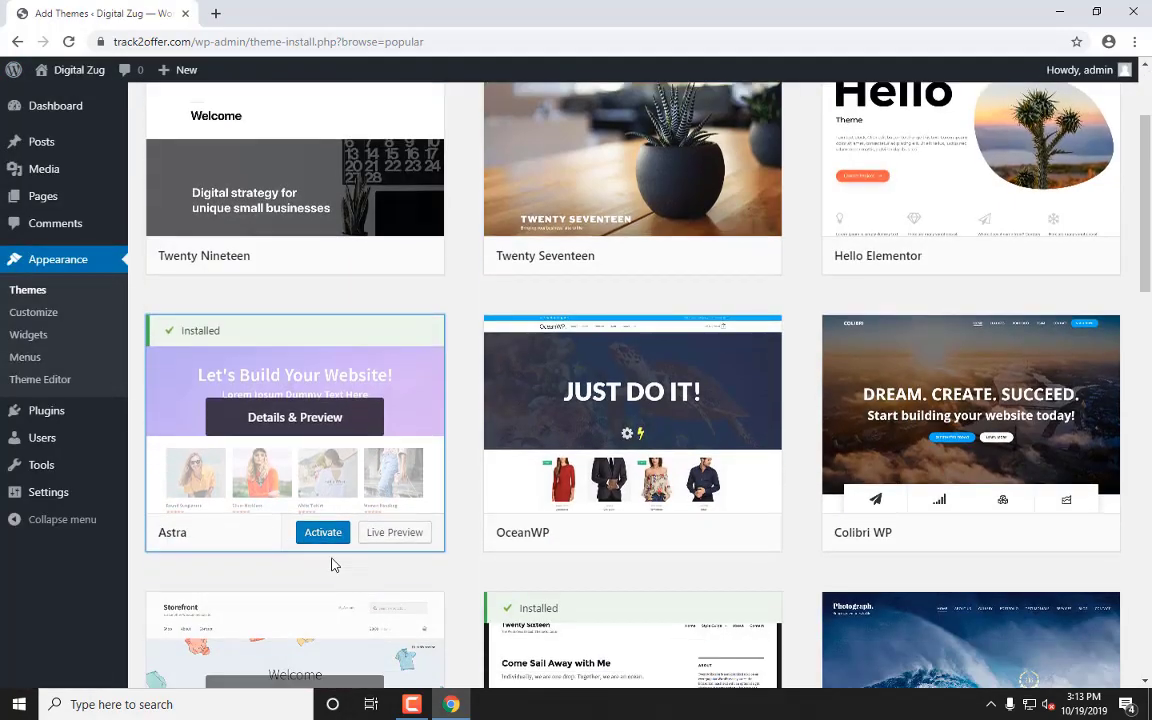
mouse_move(630, 548)
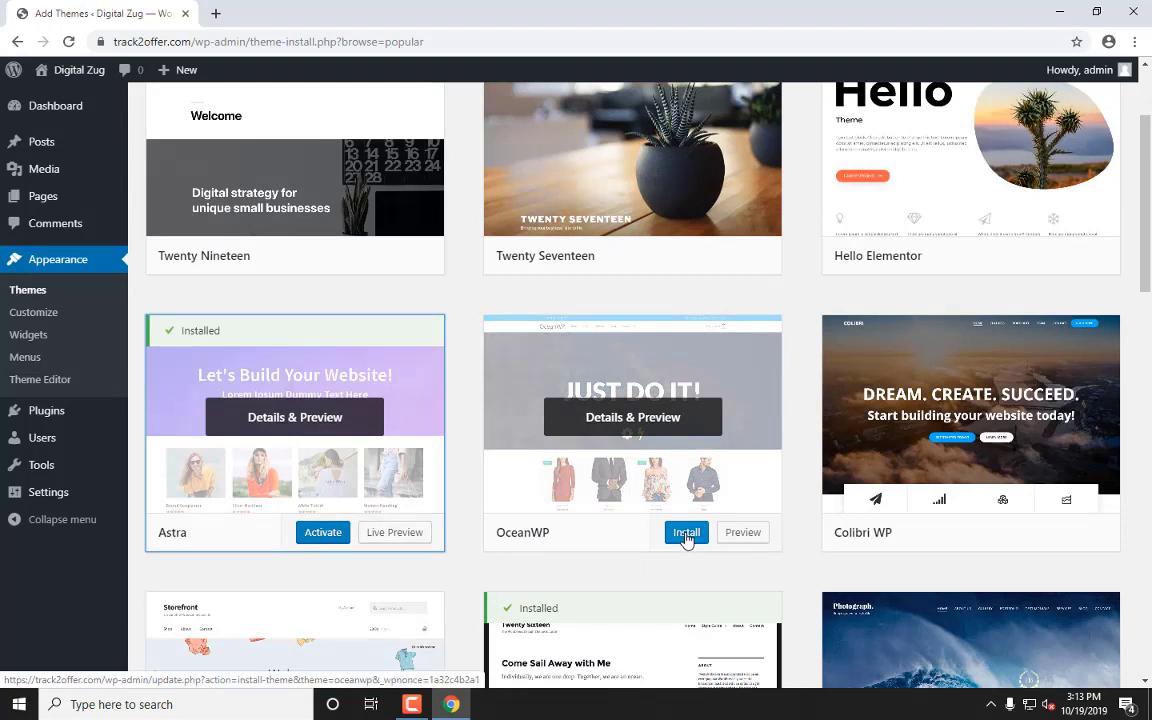
left_click(322, 533)
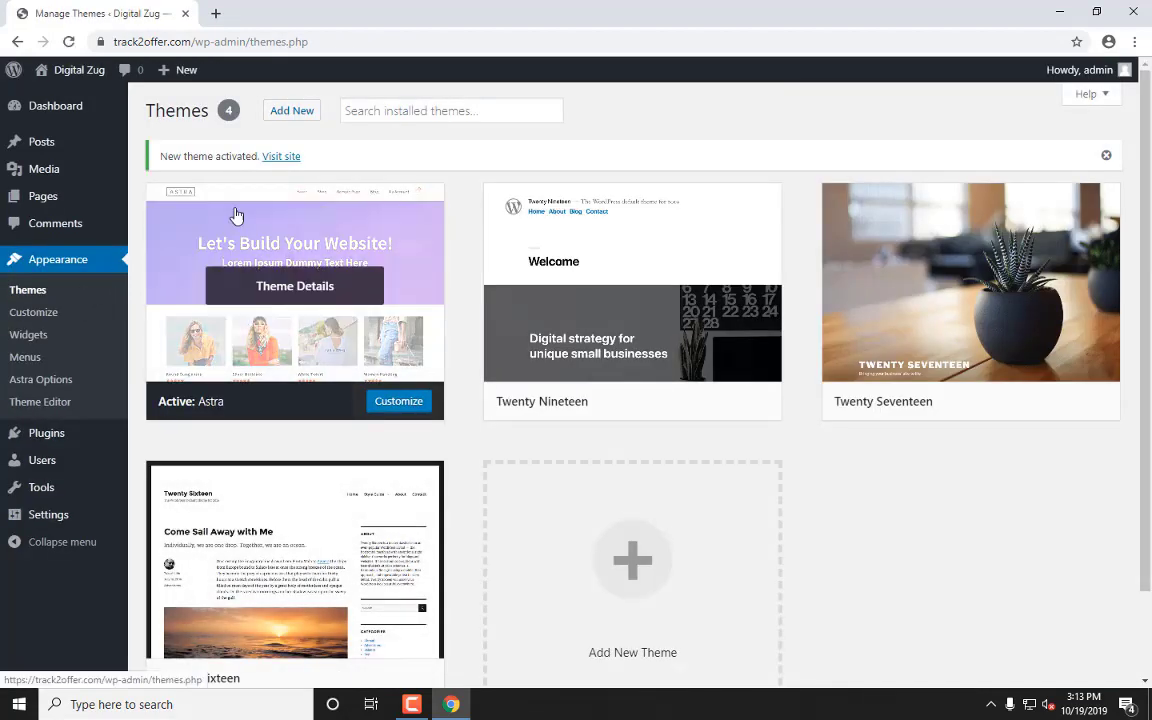
- Return to adding new themes and look through the latest themes in the directory
left_click(293, 113)
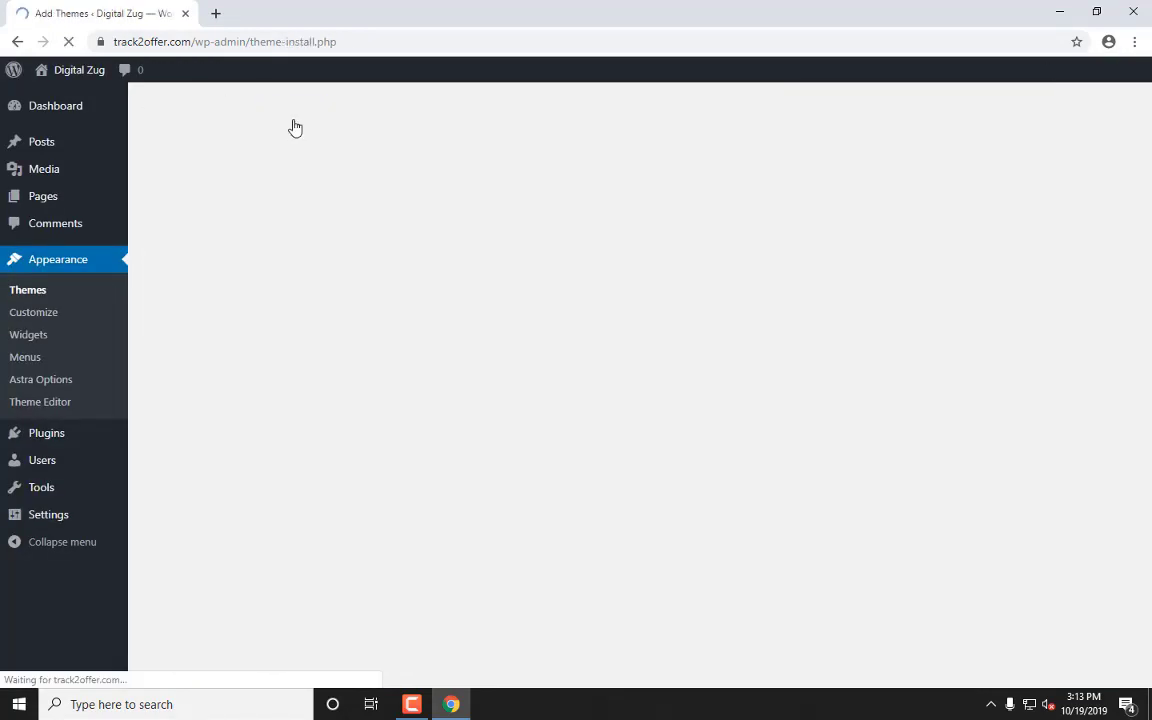
left_click(341, 160)
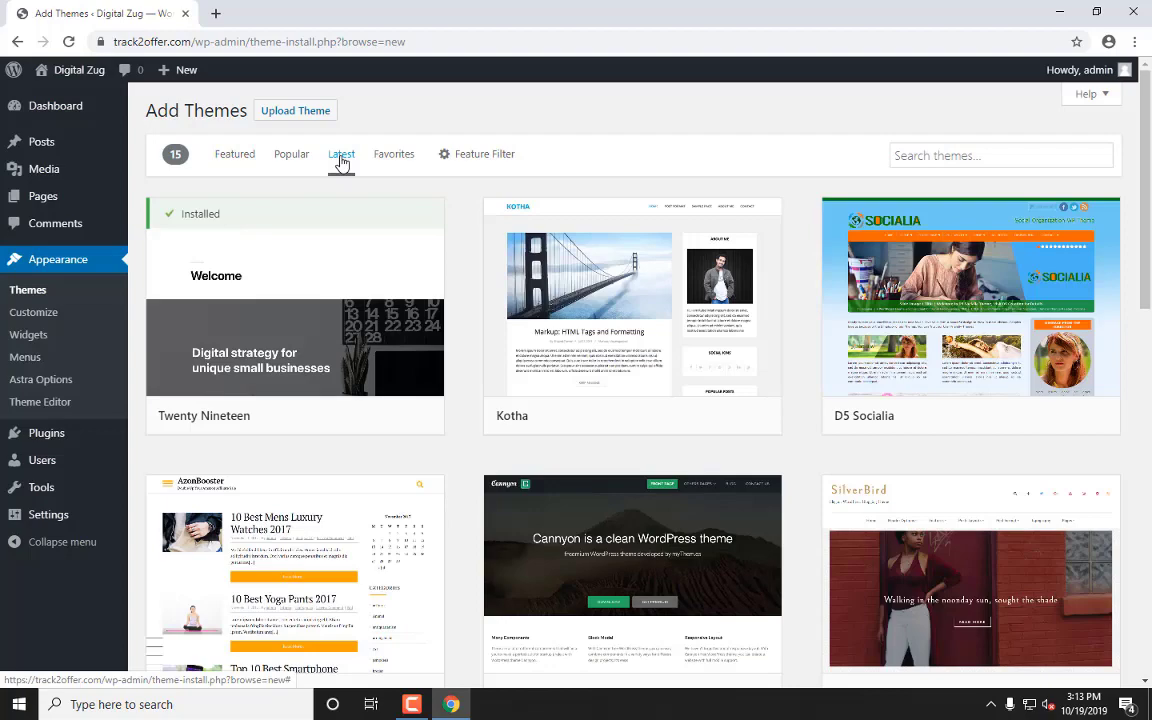
mouse_move(504, 345)
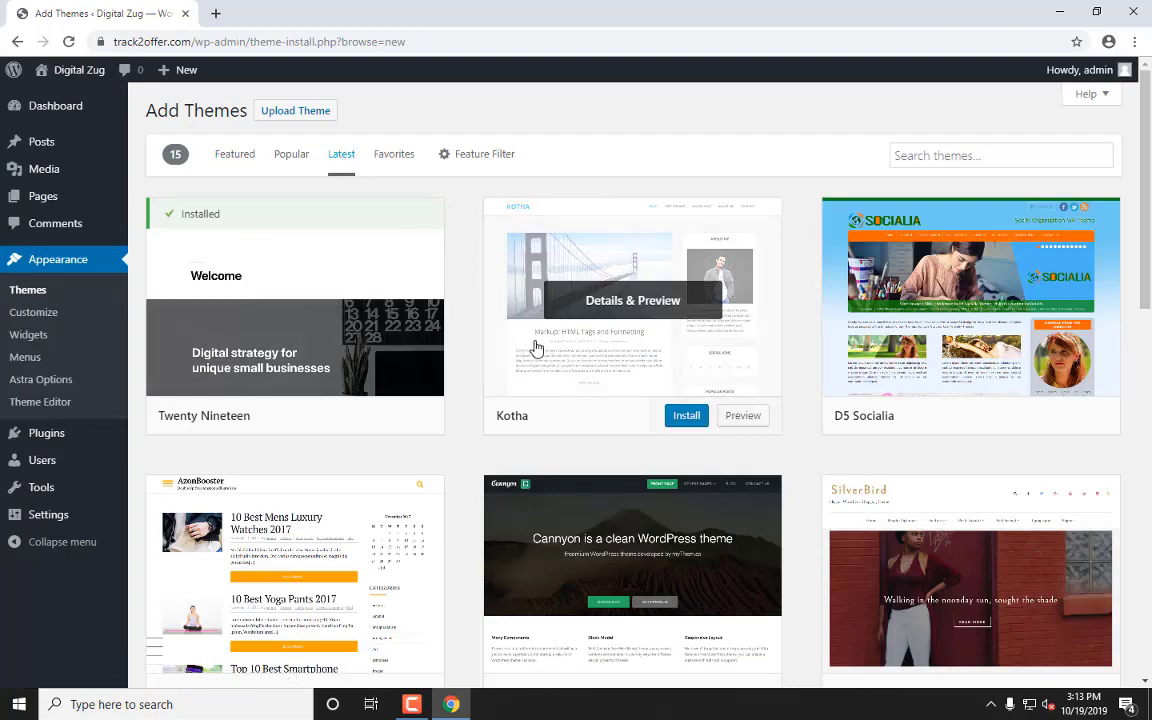
scroll(640, 360, "down", 5)
scroll(640, 365, "down", 5)
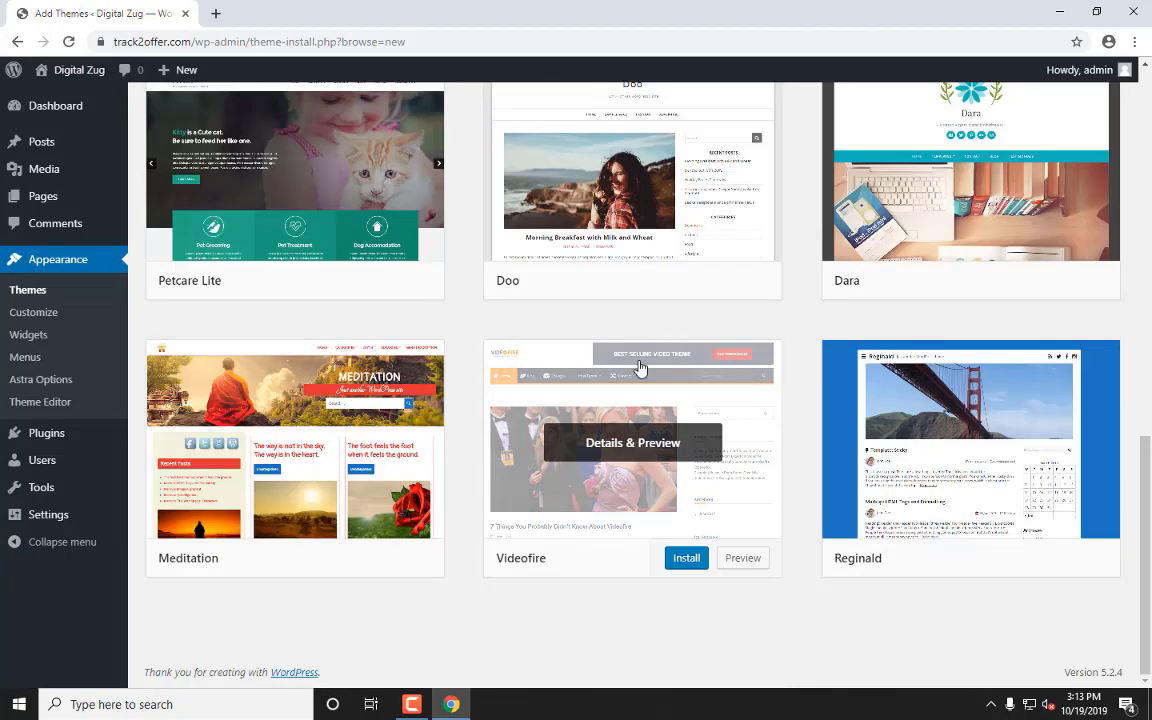
scroll(640, 390, "up", 4)
scroll(617, 527, "down", 3)
scroll(635, 514, "up", 8)
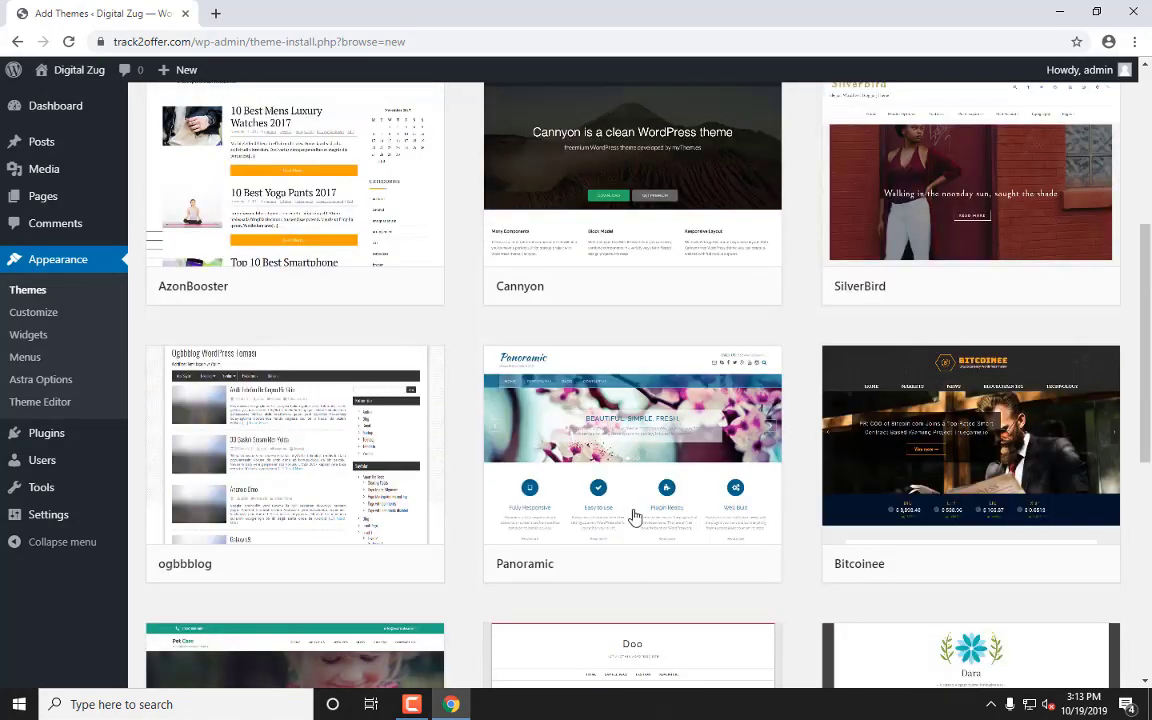
- View the favorites section for adding themes, and show the feature filter options for subject, features and layout
scroll(628, 518, "up", 1)
left_click(403, 163)
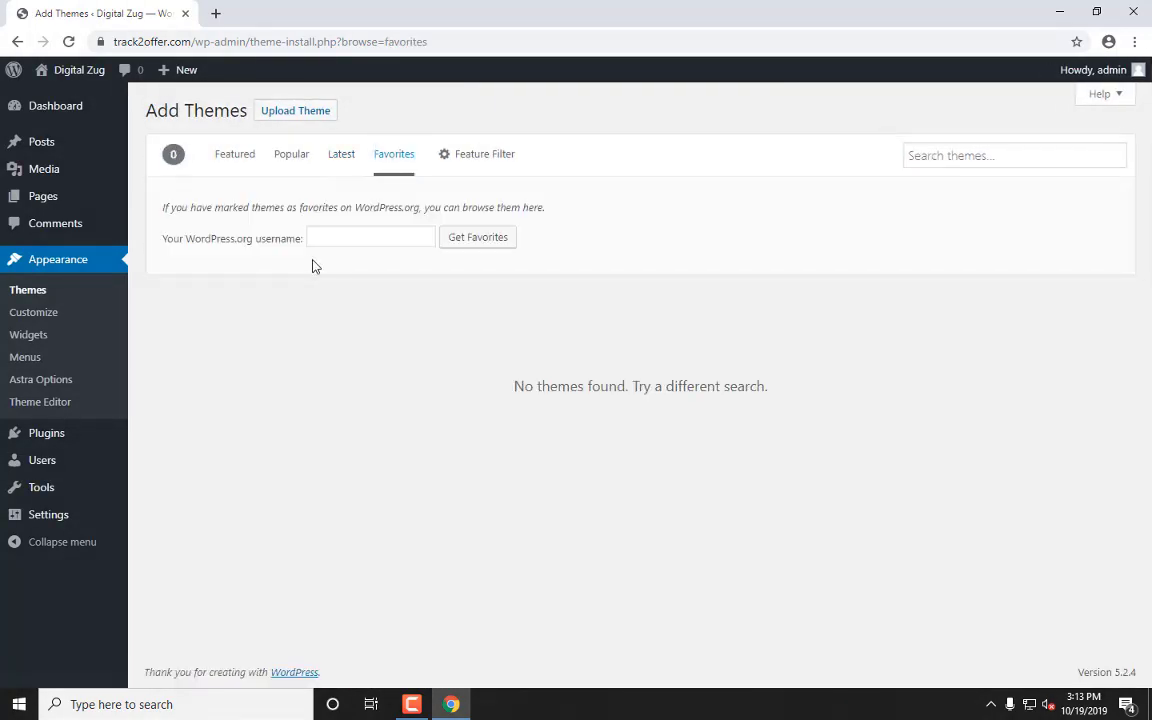
left_click(470, 154)
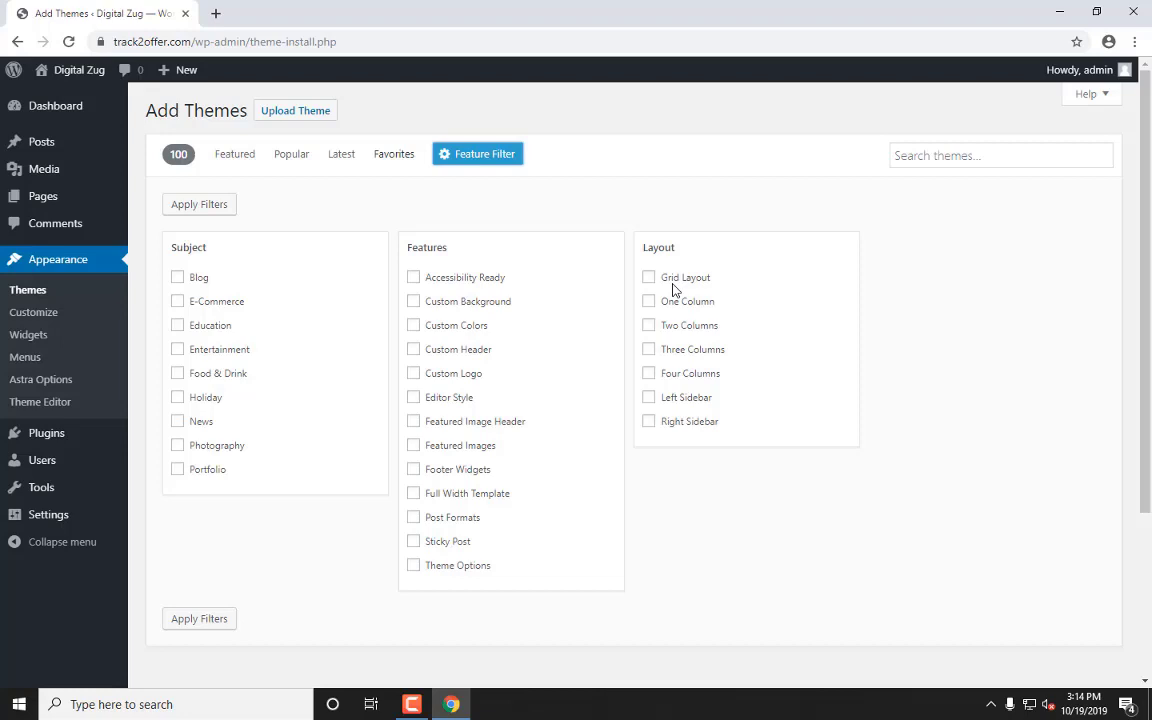
- Search the theme directory for "blog", look through the preview of the X Blog Plus theme, and close it
left_click(967, 158)
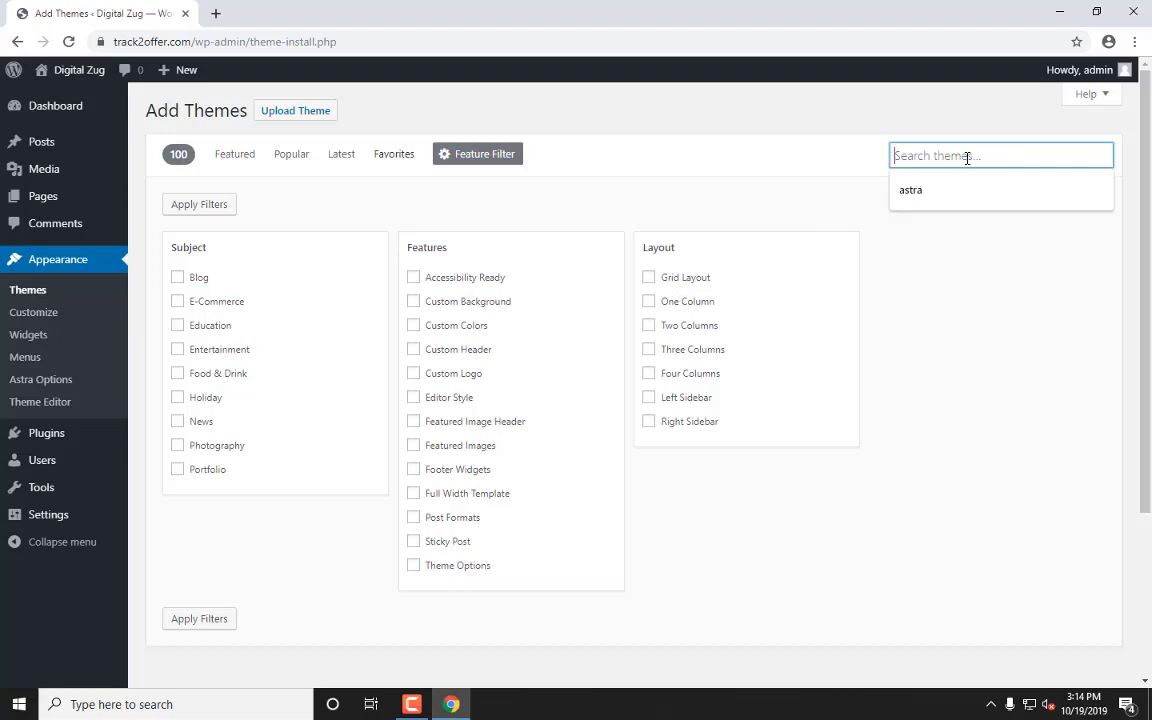
type("blog")
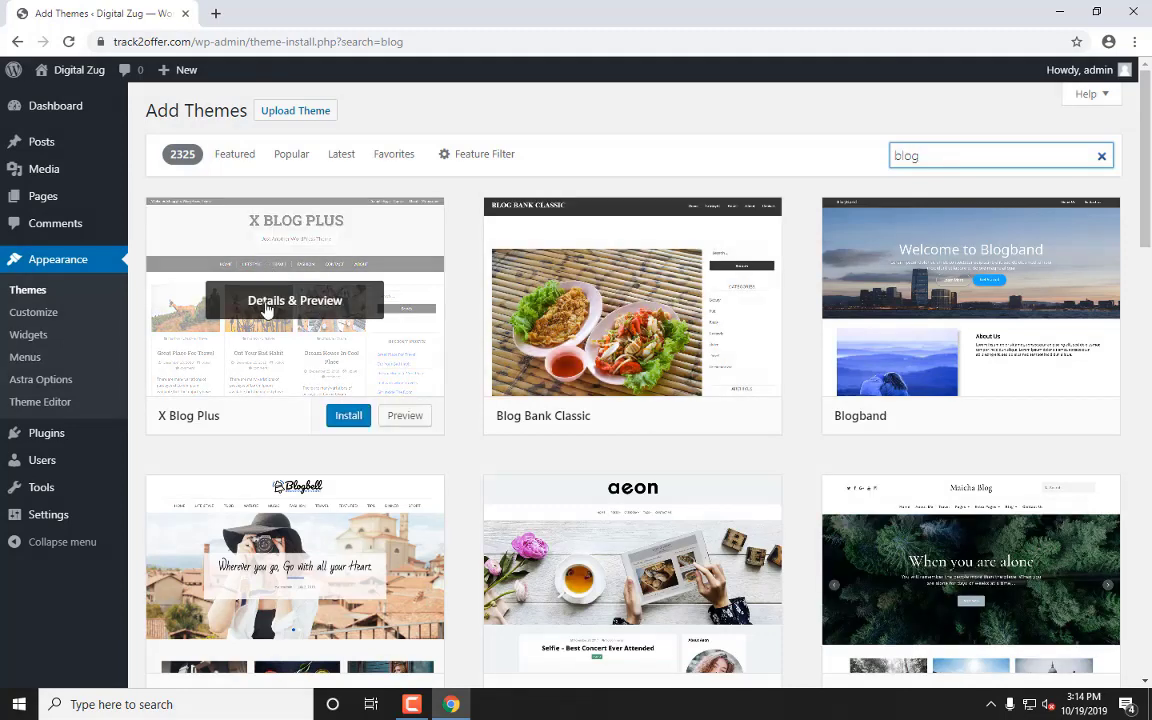
left_click(265, 309)
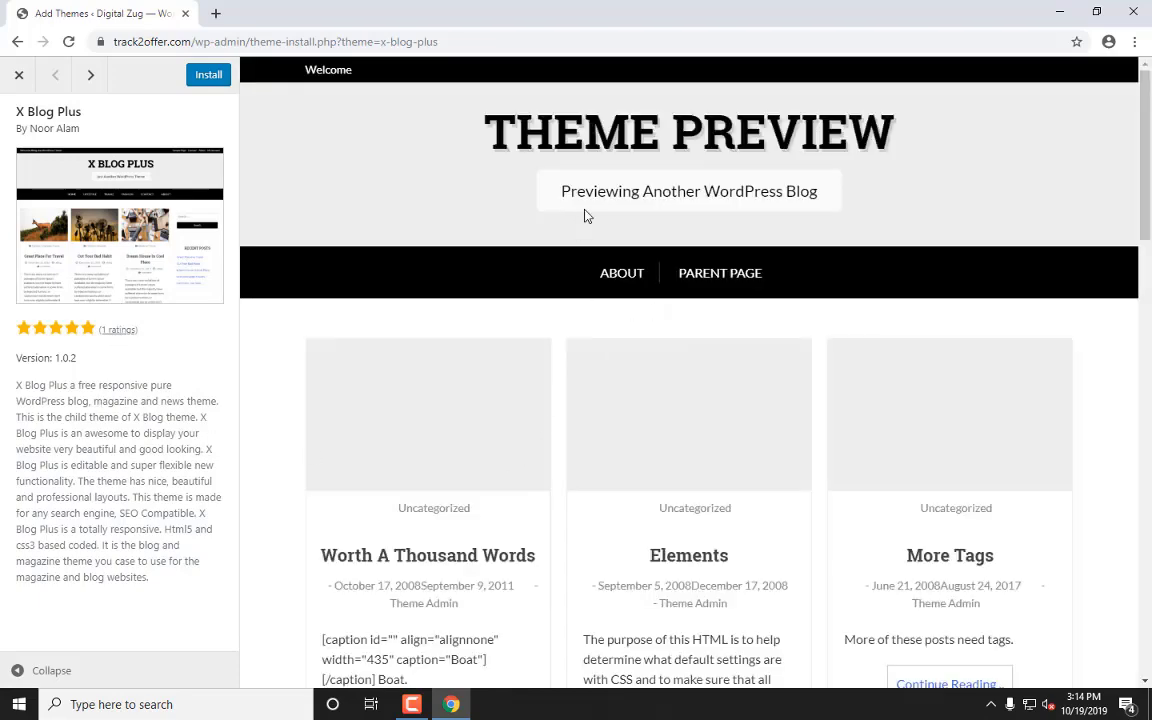
scroll(697, 252, "down", 3)
scroll(676, 291, "up", 3)
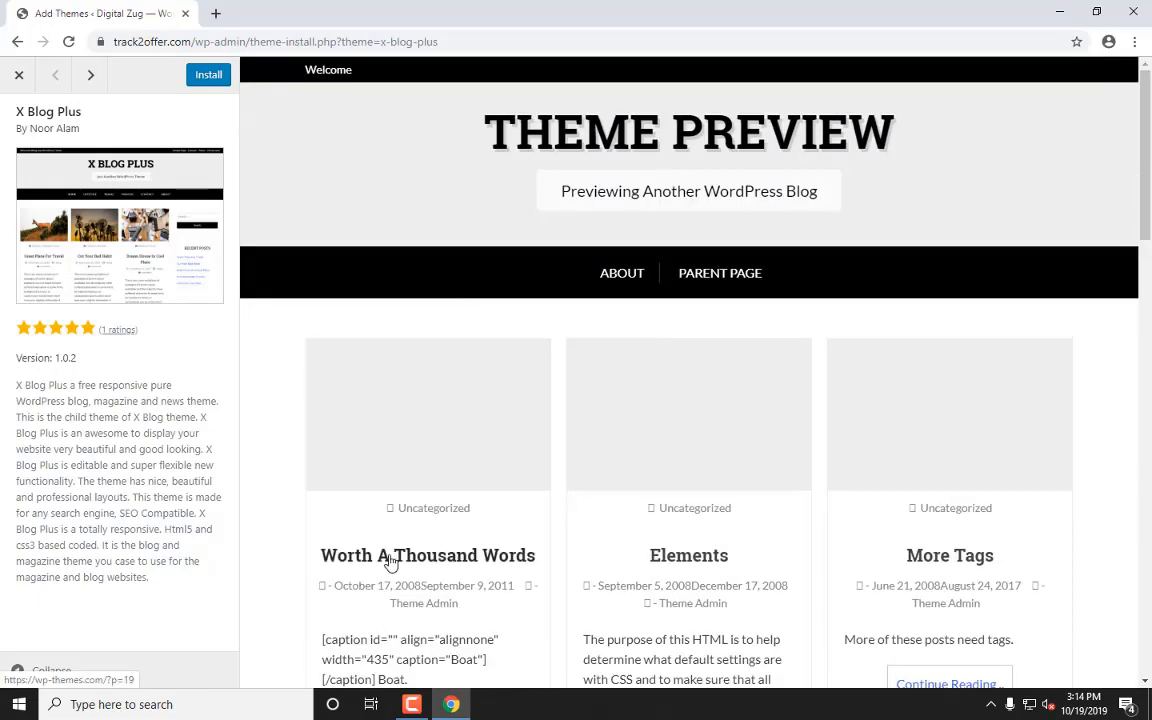
scroll(481, 283, "down", 5)
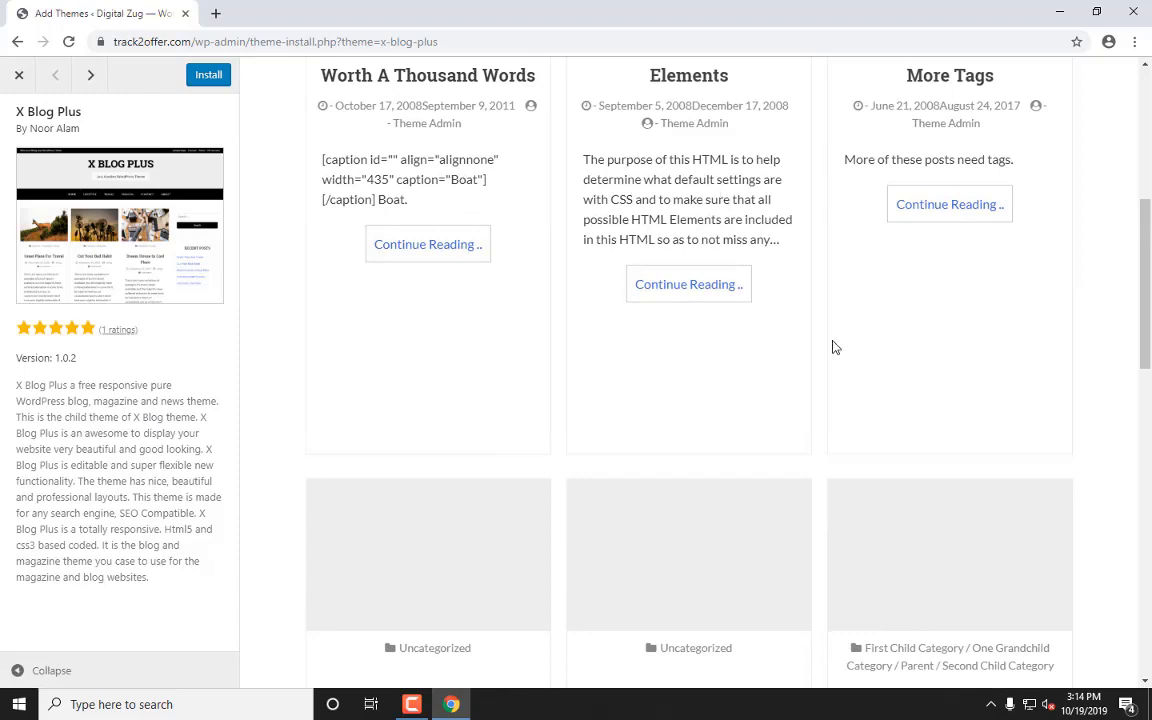
scroll(936, 553, "down", 3)
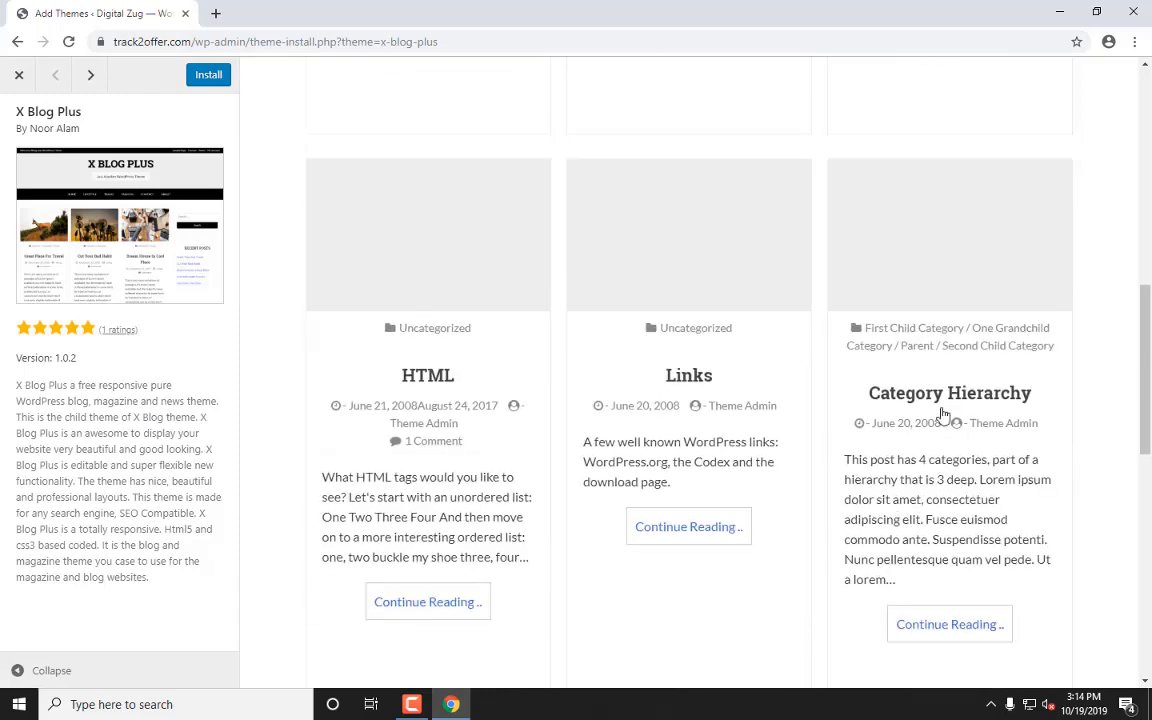
scroll(942, 413, "down", 7)
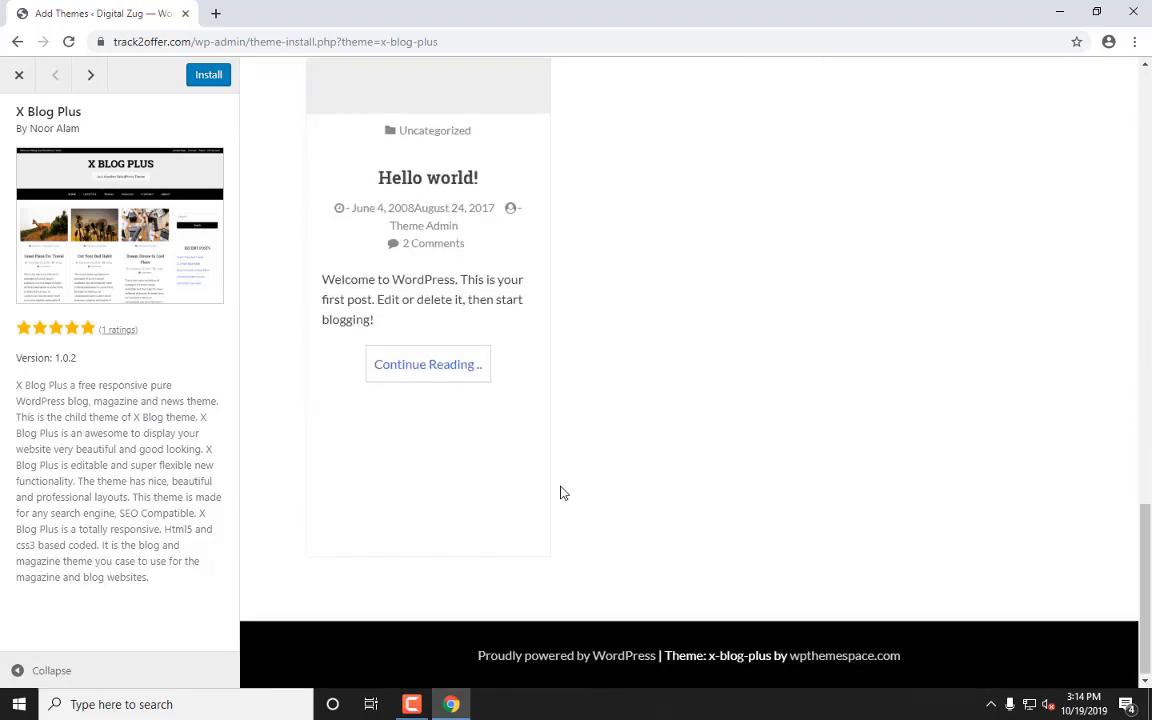
scroll(563, 493, "up", 10)
left_click(18, 75)
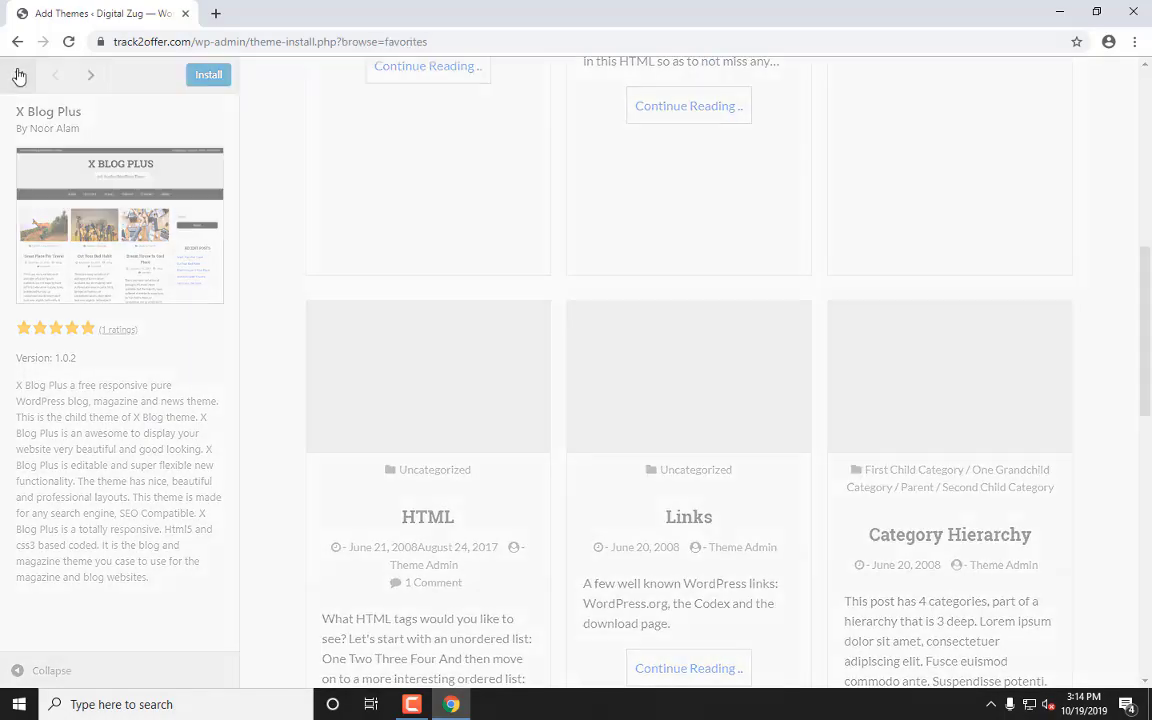
- Look through the preview of the Blog Bank Classic theme and return to the blog theme results
left_click(666, 301)
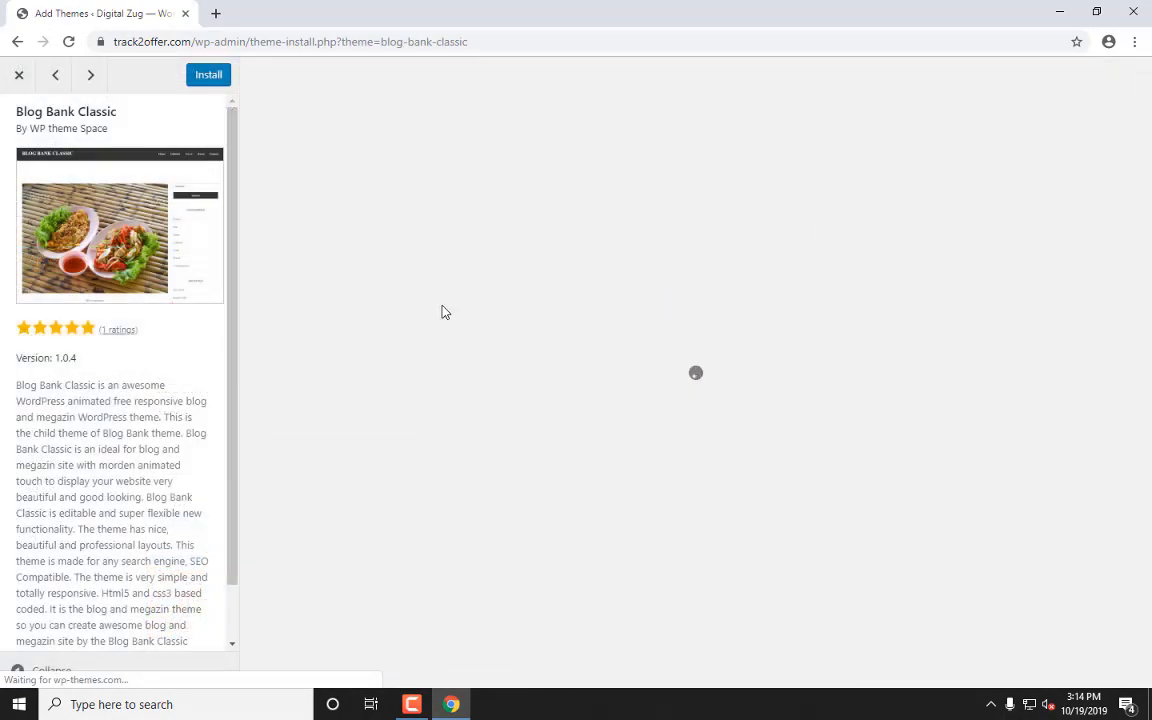
scroll(116, 240, "down", 1)
scroll(72, 160, "up", 1)
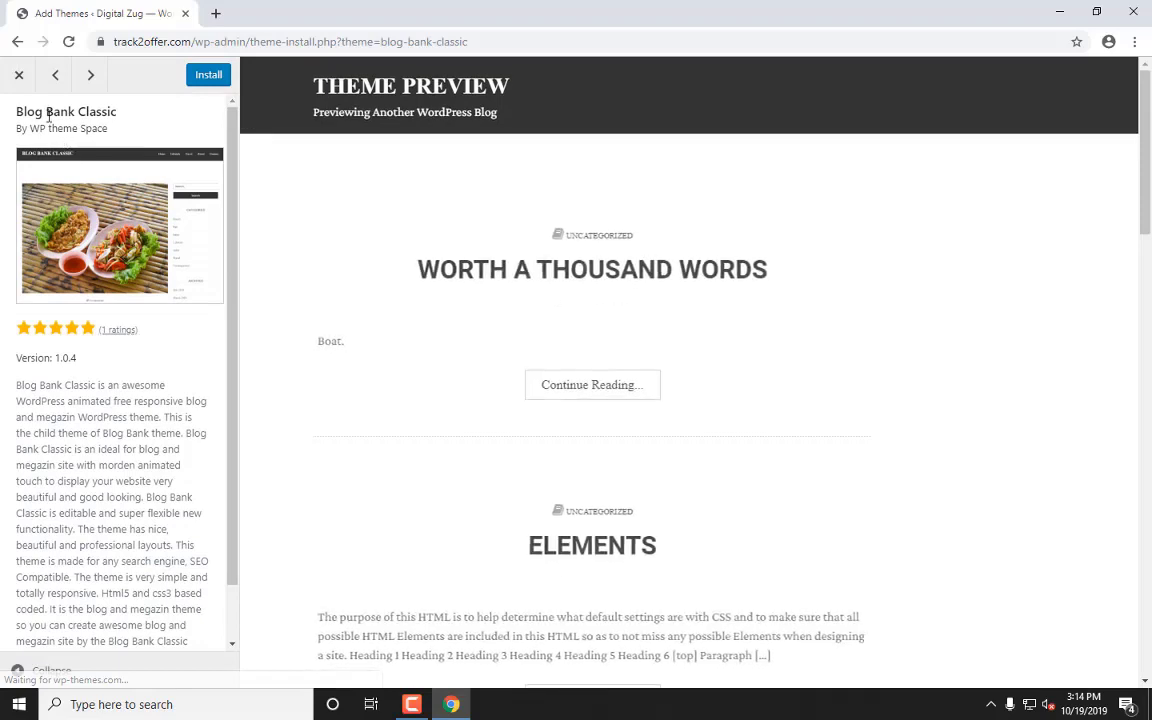
scroll(563, 368, "down", 10)
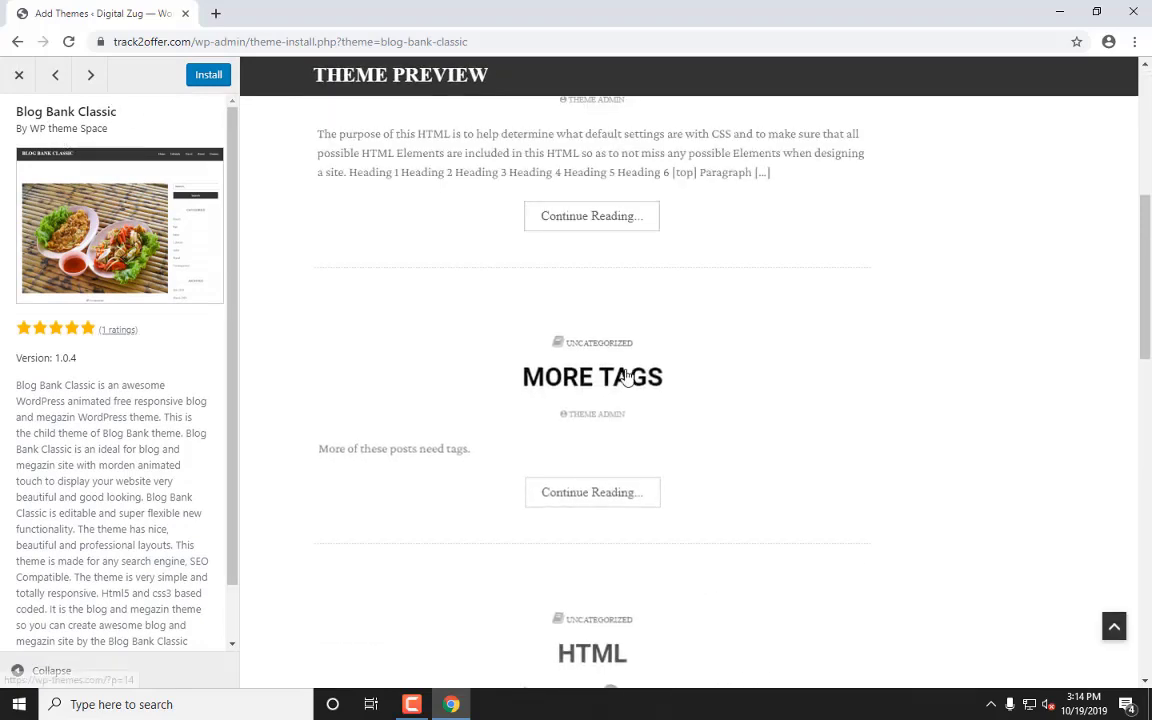
scroll(641, 387, "up", 5)
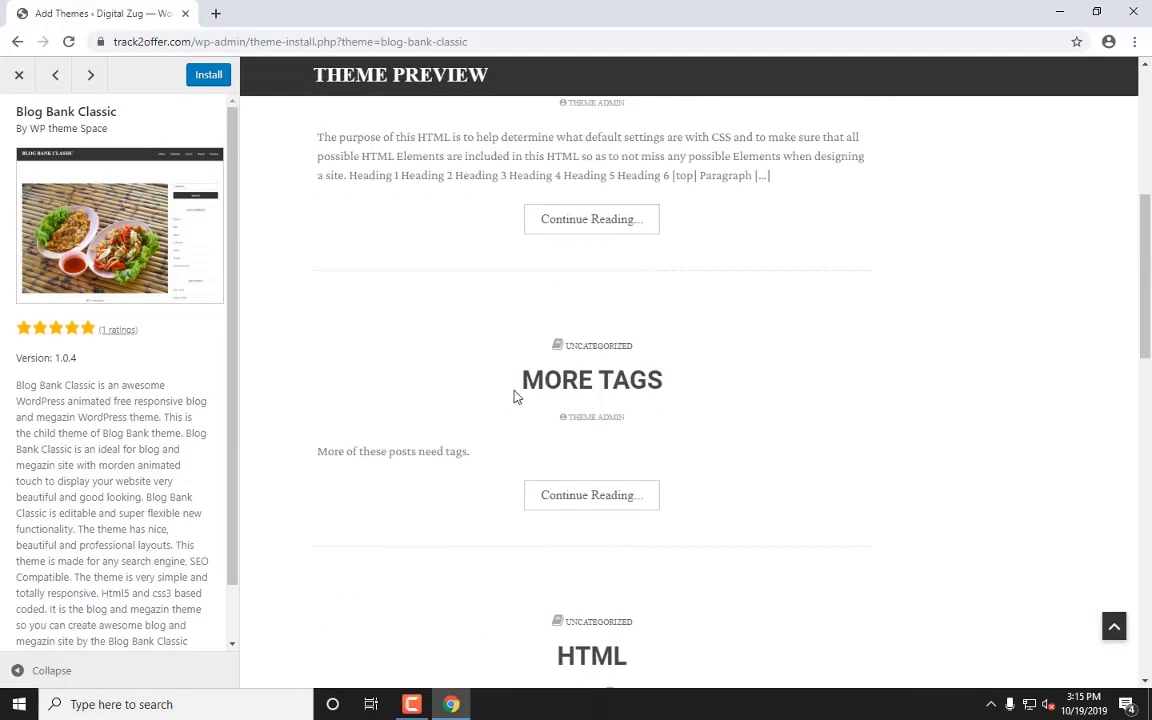
left_click(38, 80)
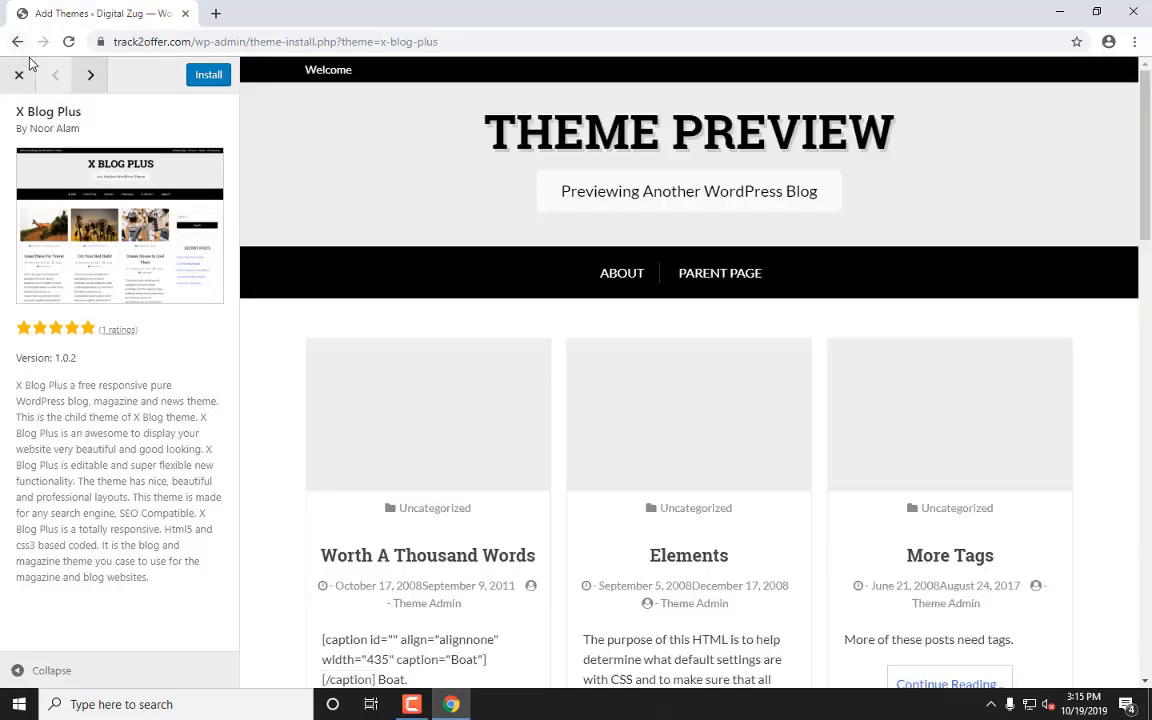
left_click(21, 70)
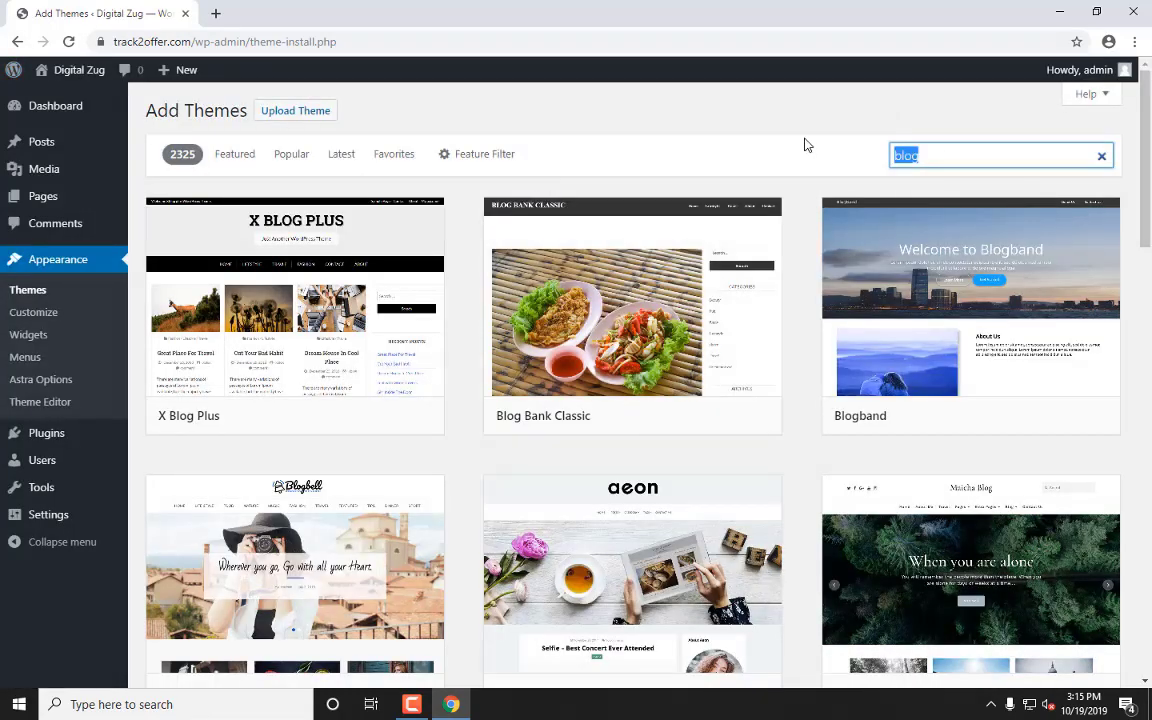
- Replace the theme search term with "ecommerce"
type("ecomm")
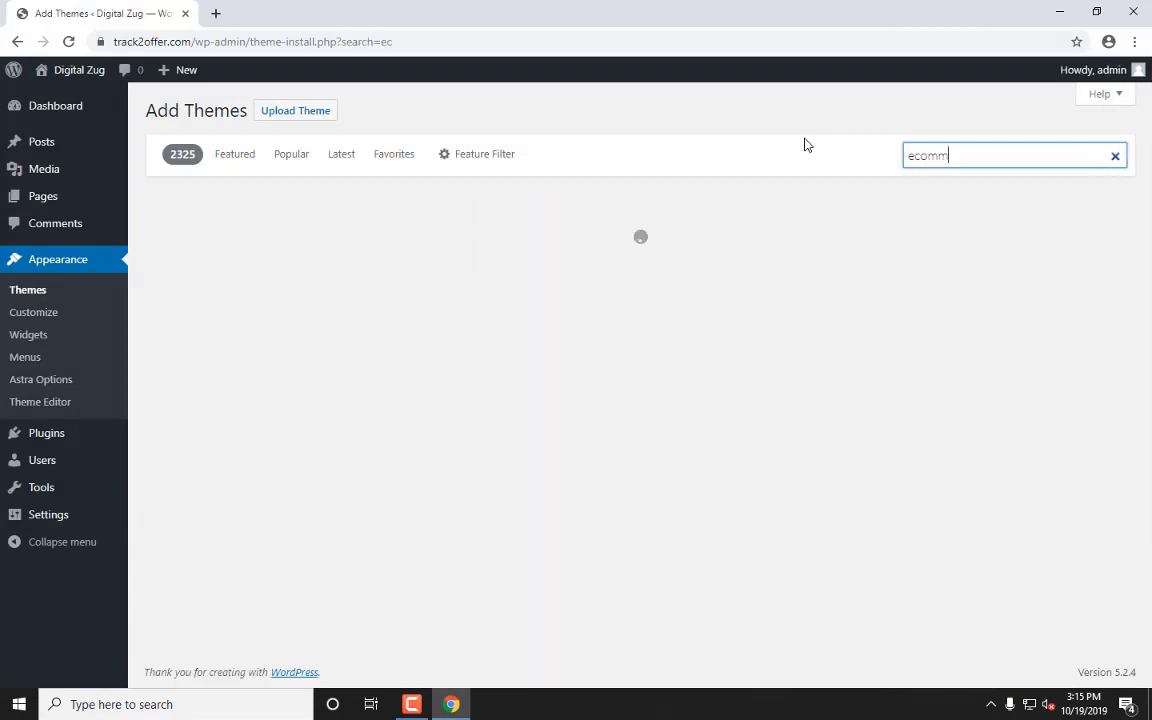
type("ece")
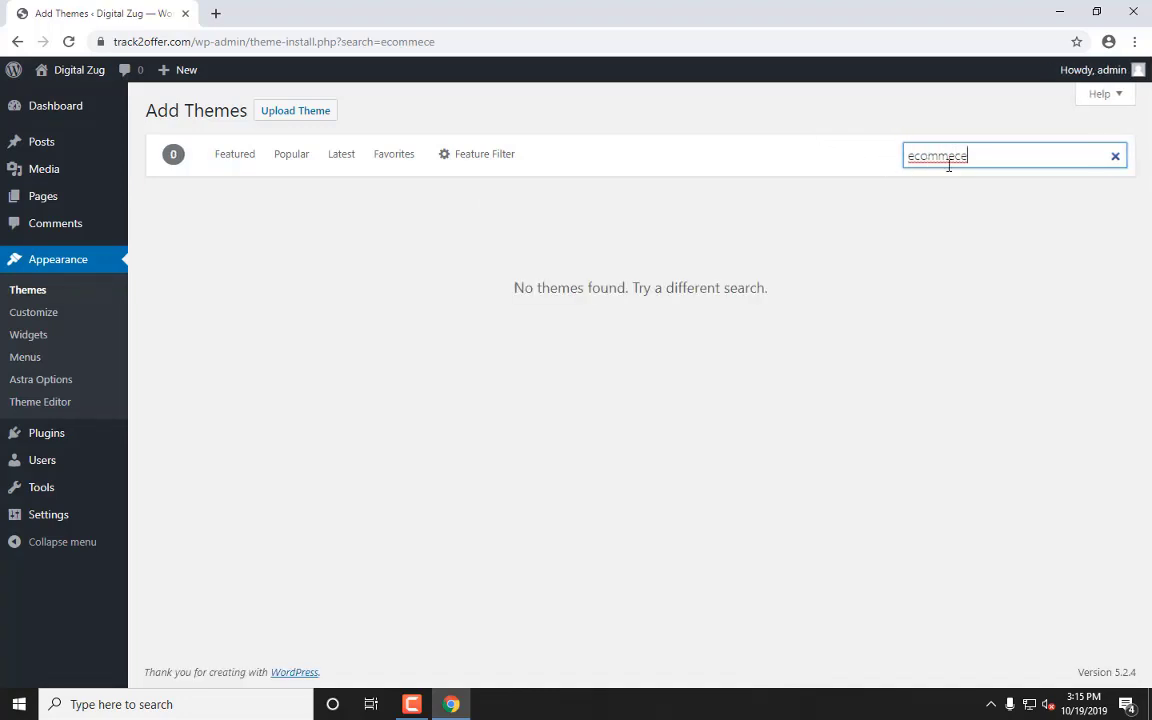
key("BackSpace")
key("BackSpace")
type("rce")
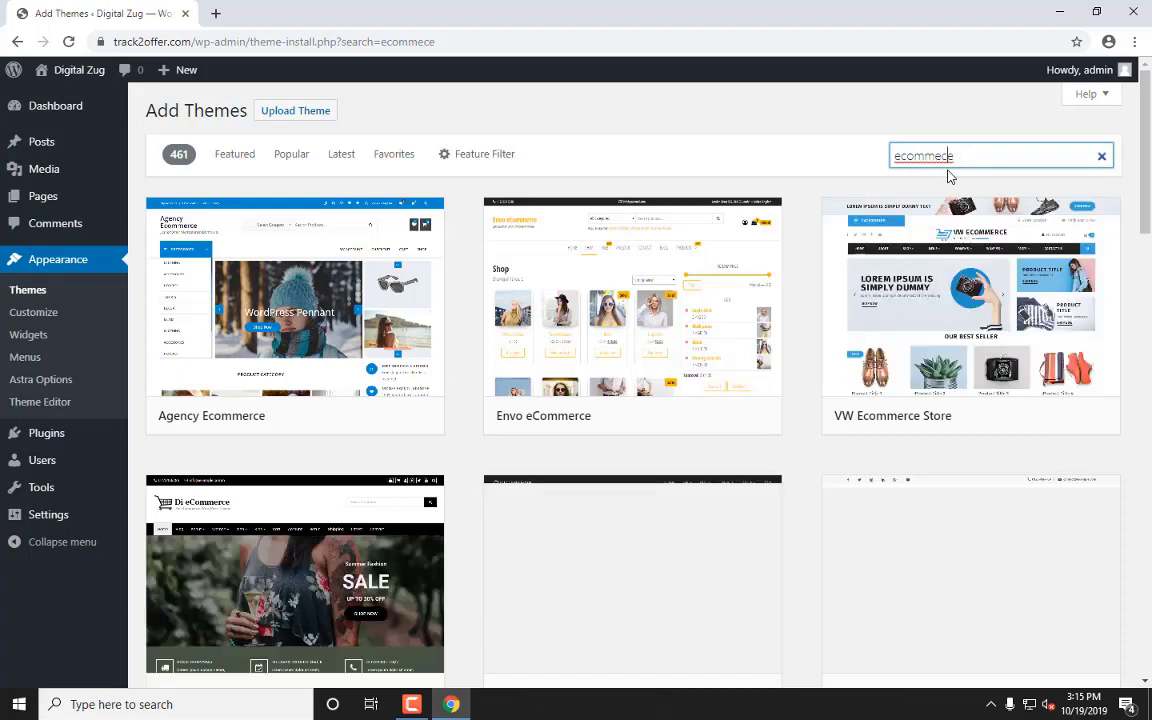
key("BackSpace")
type("rc")
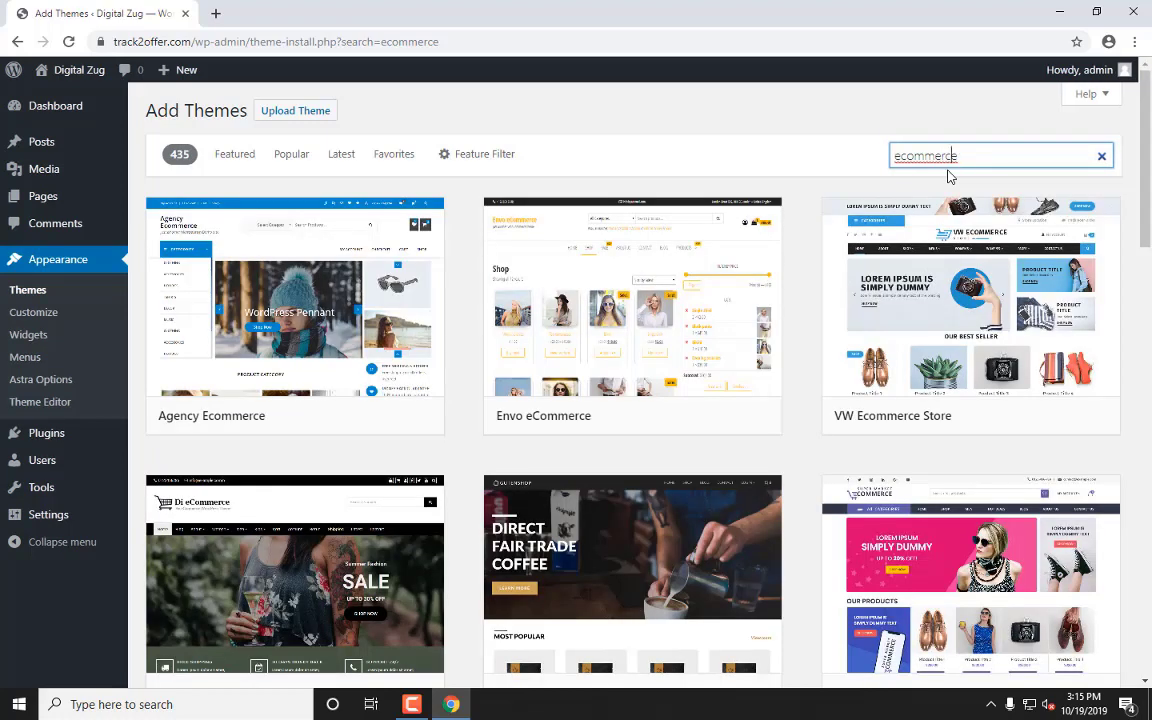
- Look through the ecommerce themes in the search results and return to the start of the list
mouse_move(210, 314)
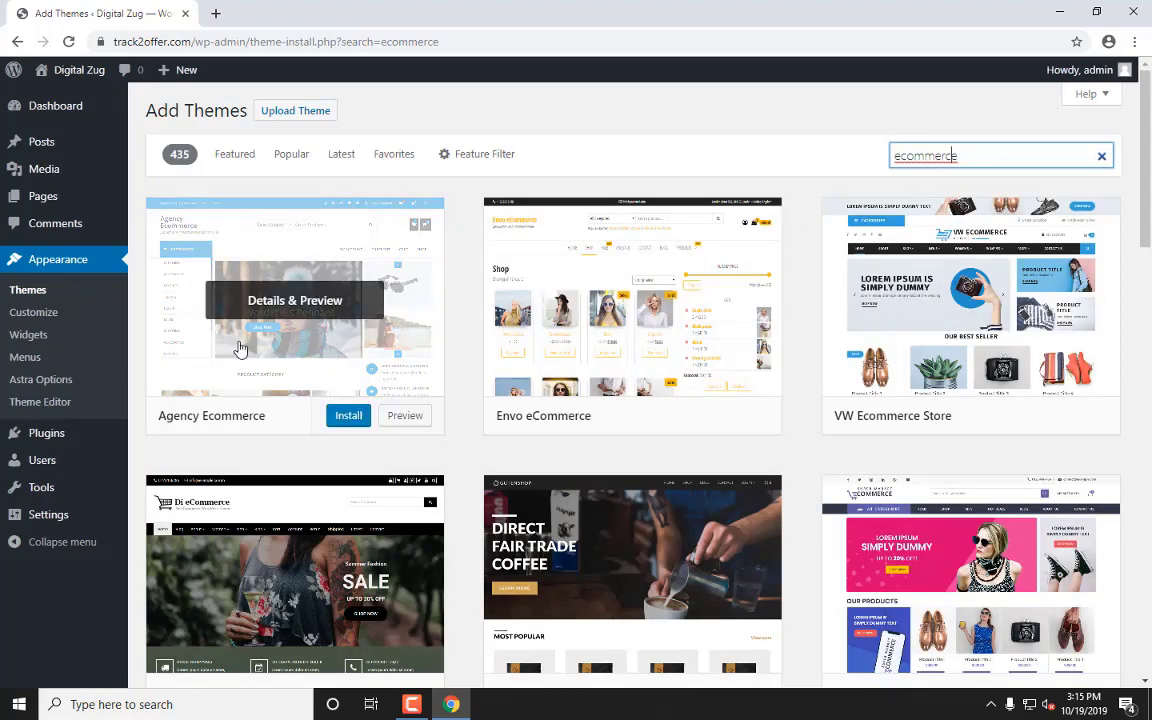
mouse_move(758, 298)
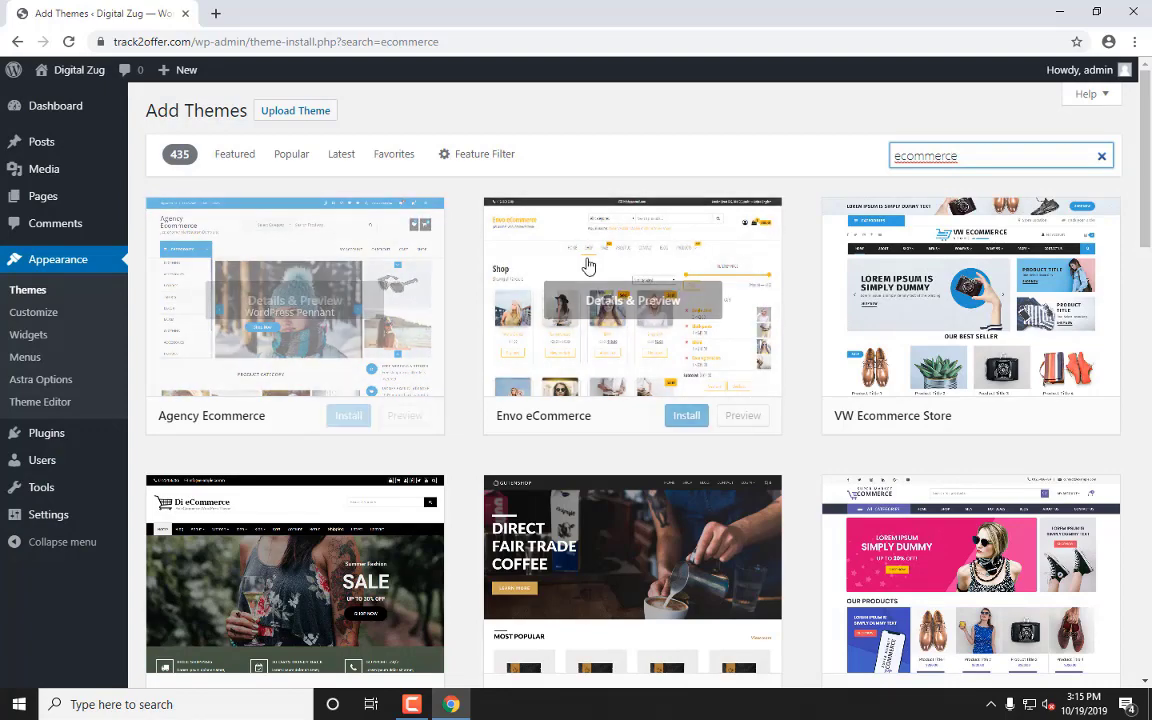
mouse_move(1034, 300)
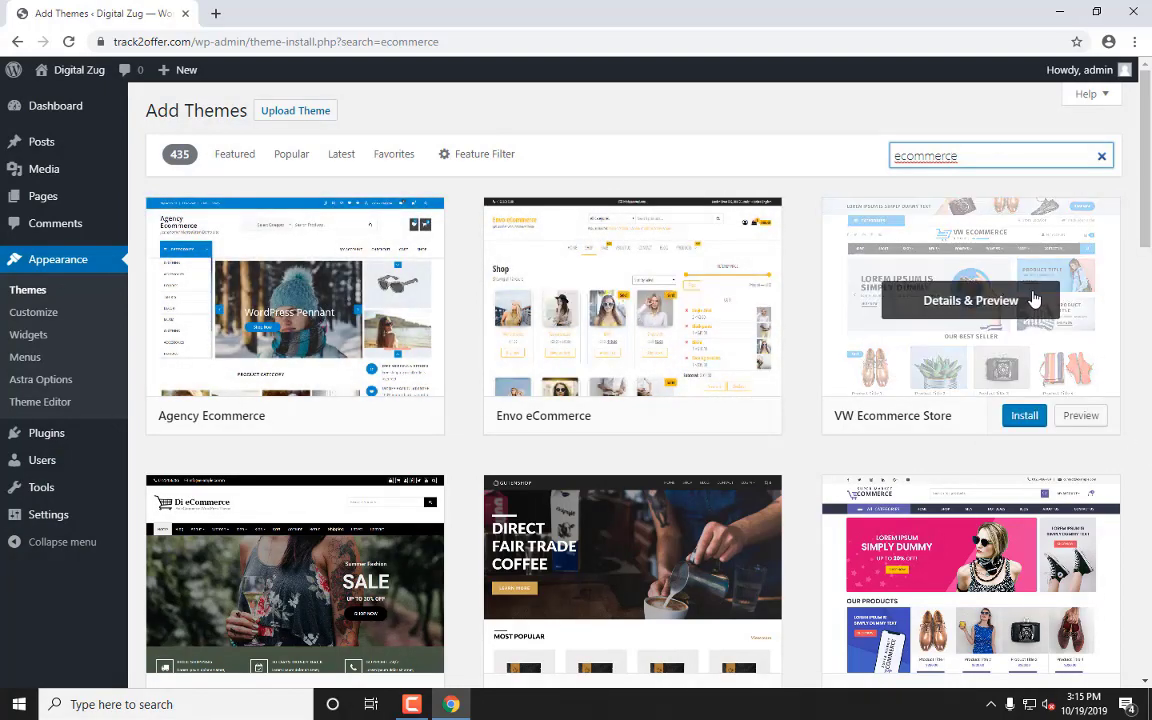
scroll(591, 450, "down", 6)
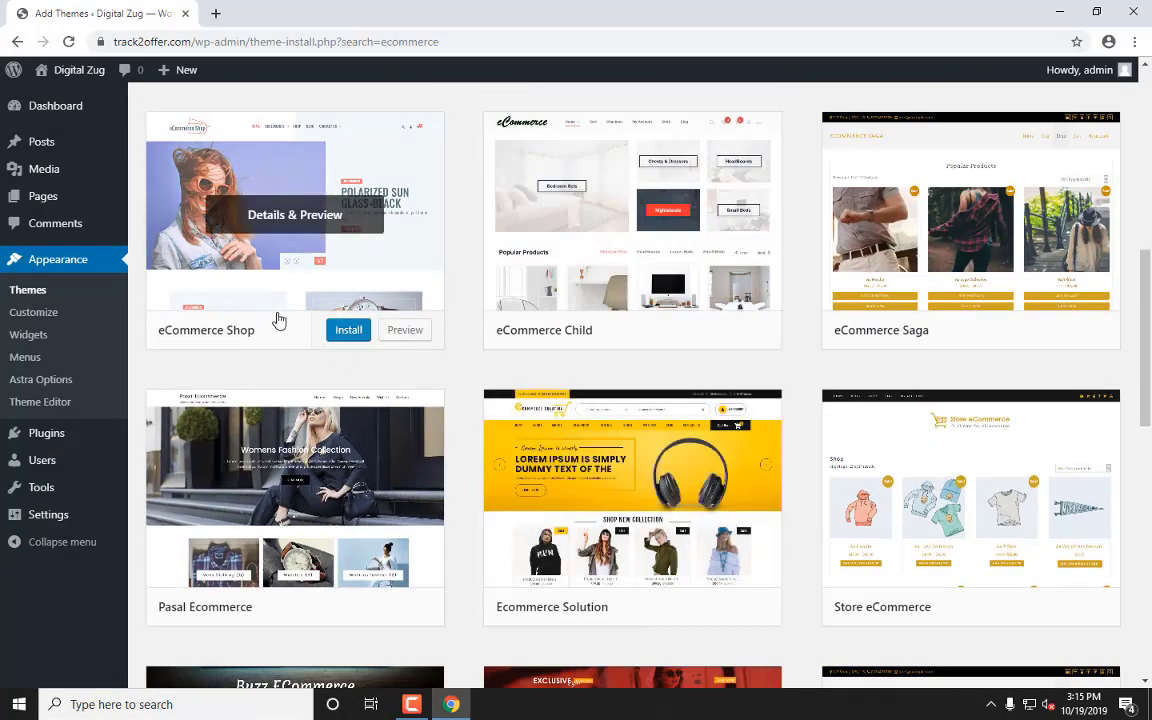
scroll(560, 330, "down", 3)
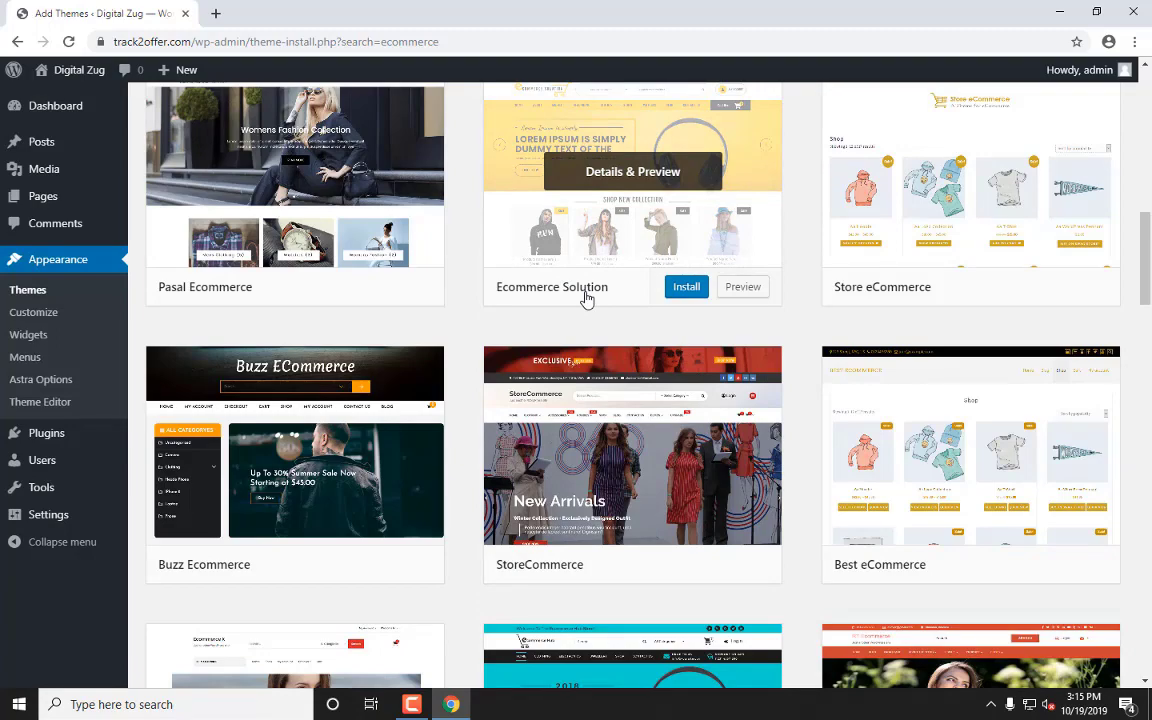
scroll(617, 404, "up", 9)
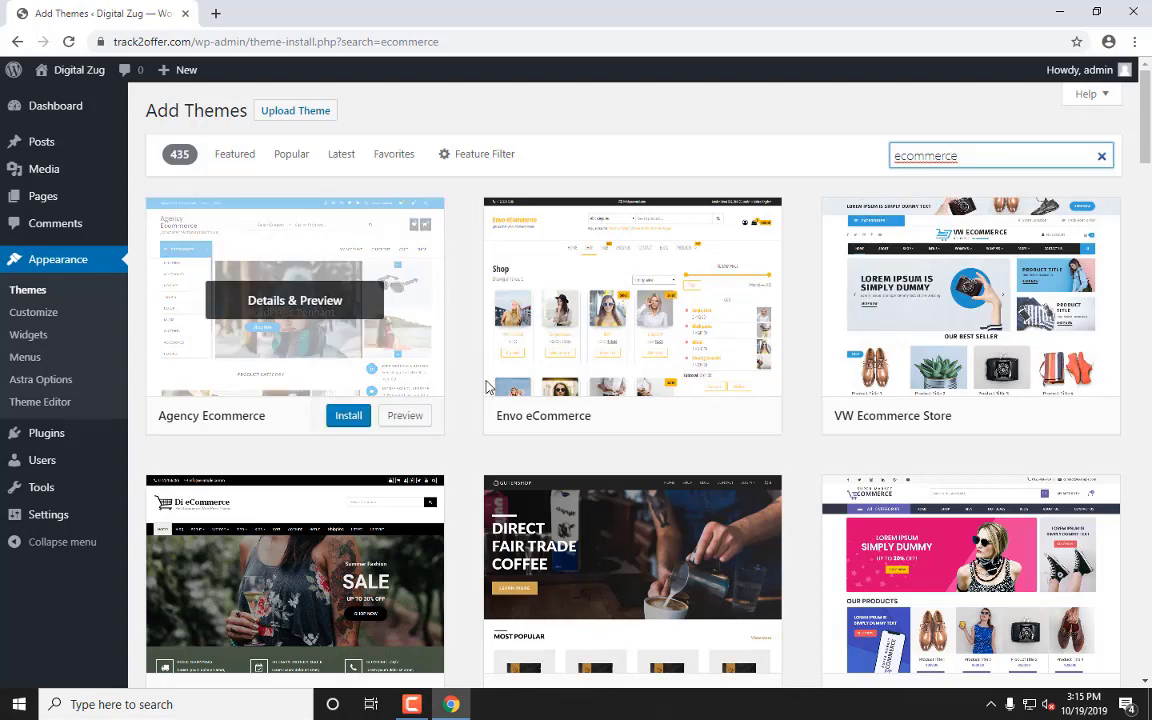
- Search Google for "themeforest" in a new browser tab and open the official themeforest.net website
left_click(216, 14)
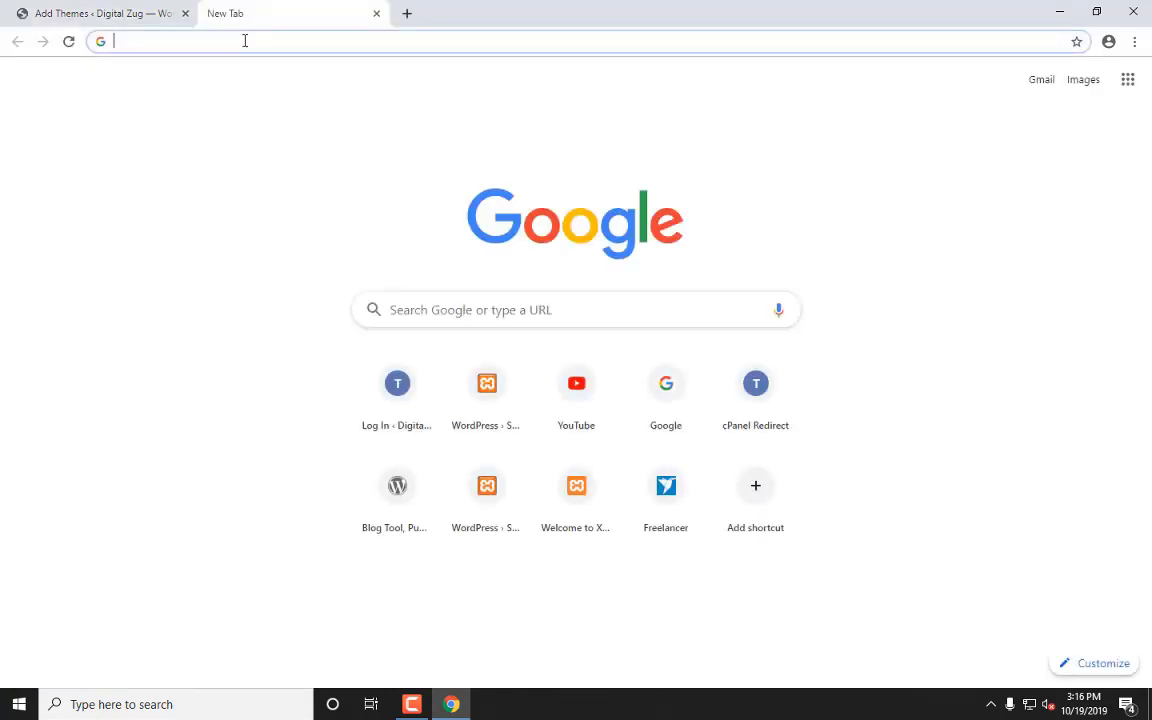
type("the")
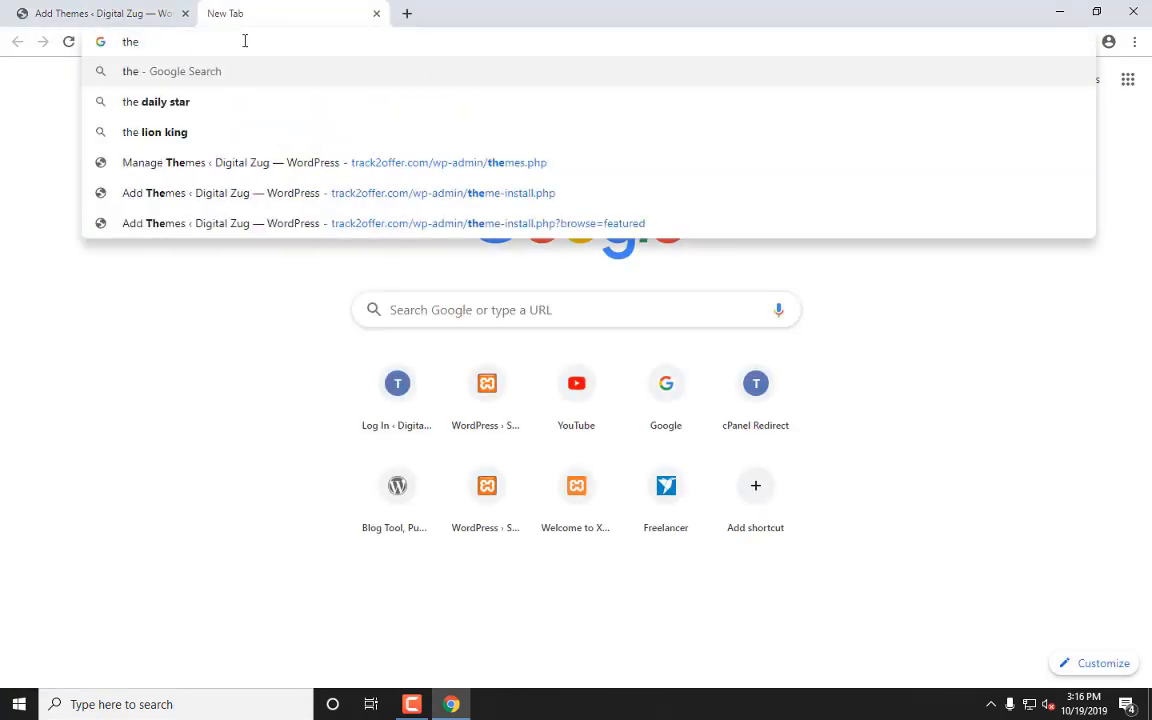
type("me")
key("Down")
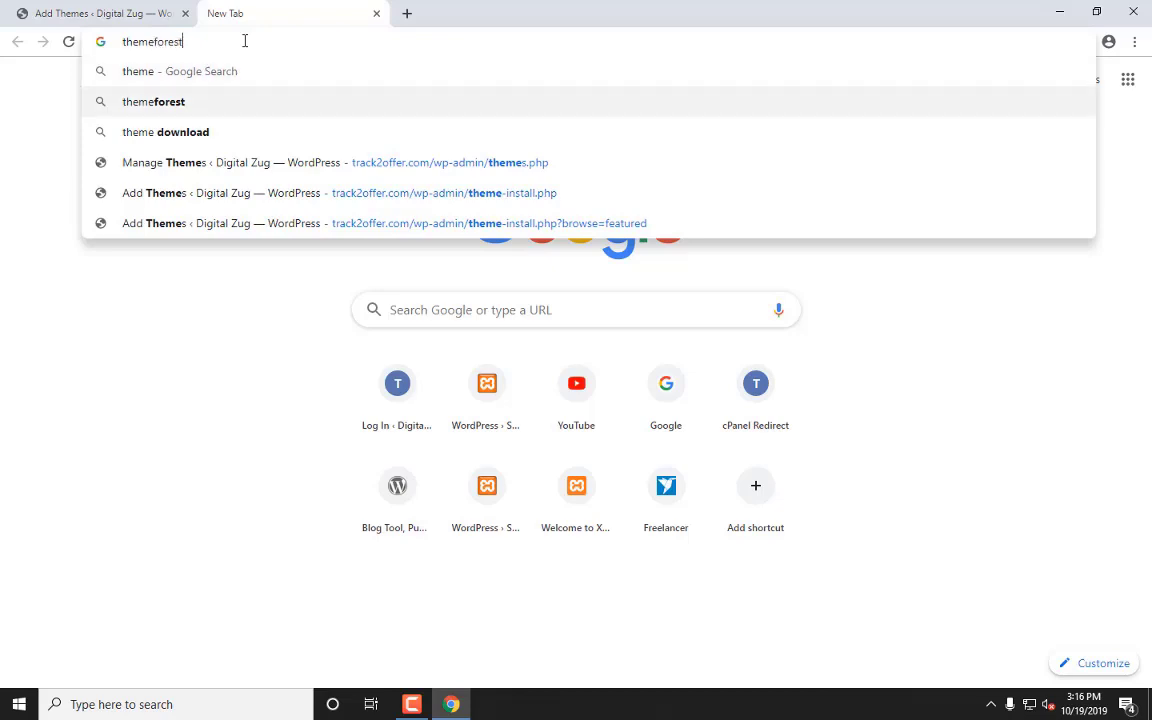
key("Return")
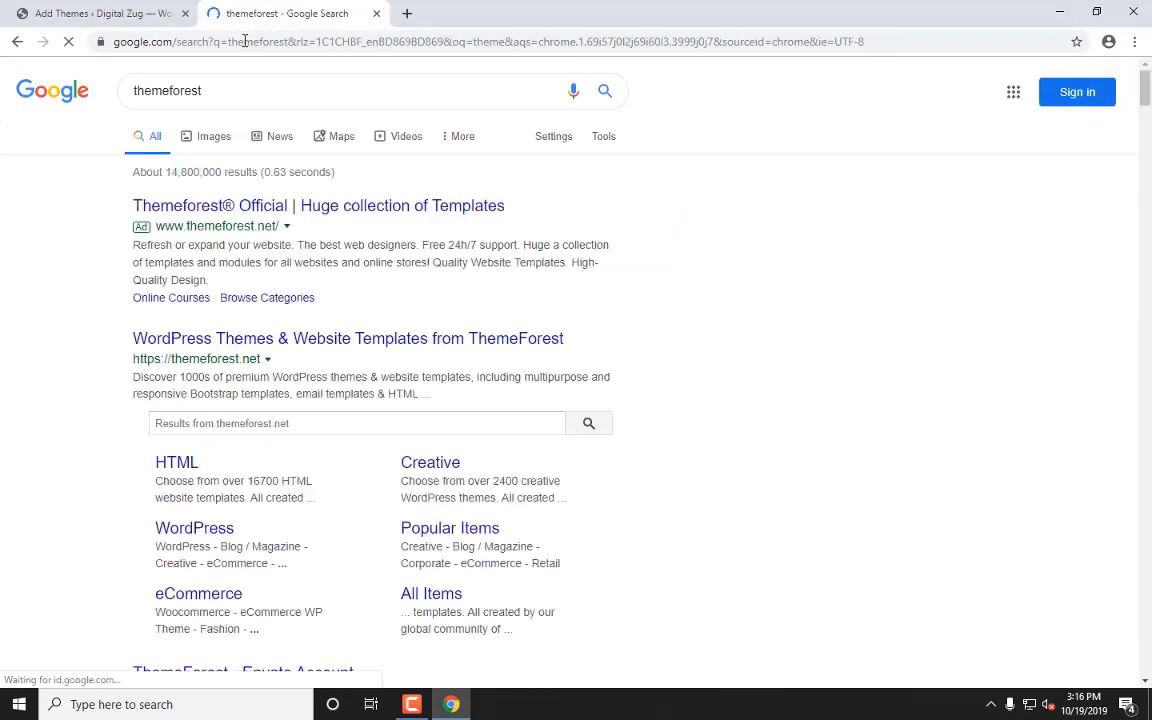
left_click(342, 343)
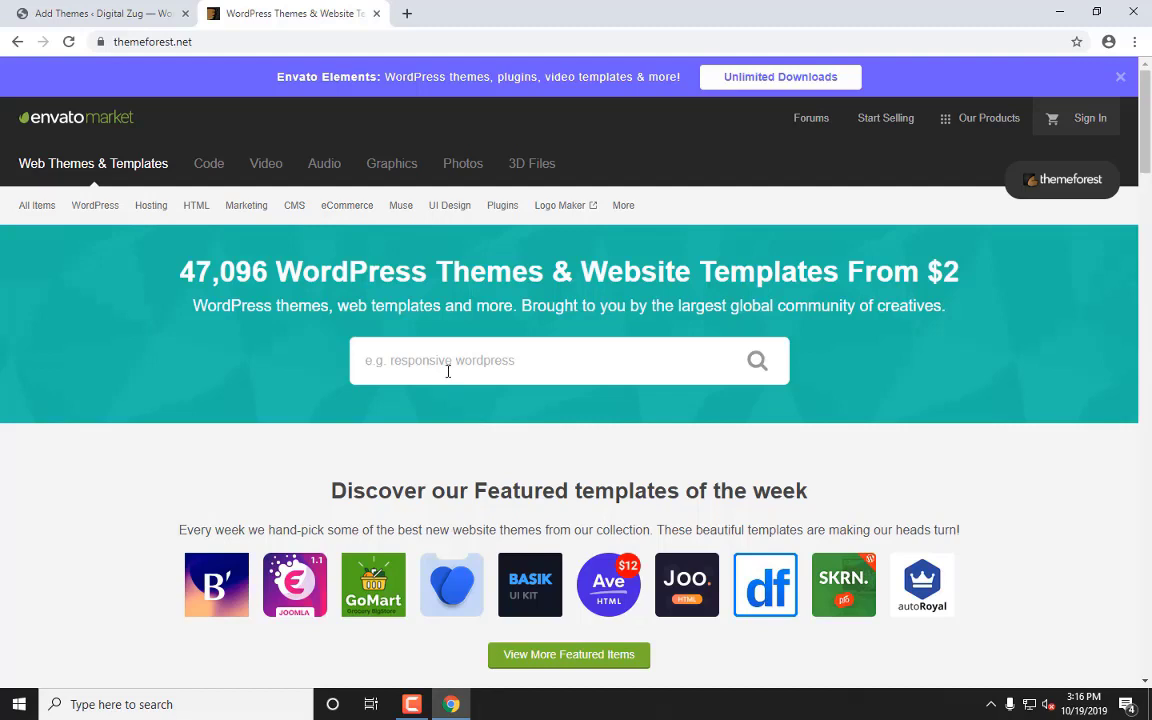
- Search ThemeForest for "best selling corporate themes"
type("berg")
key("BackSpace")
key("BackSpace")
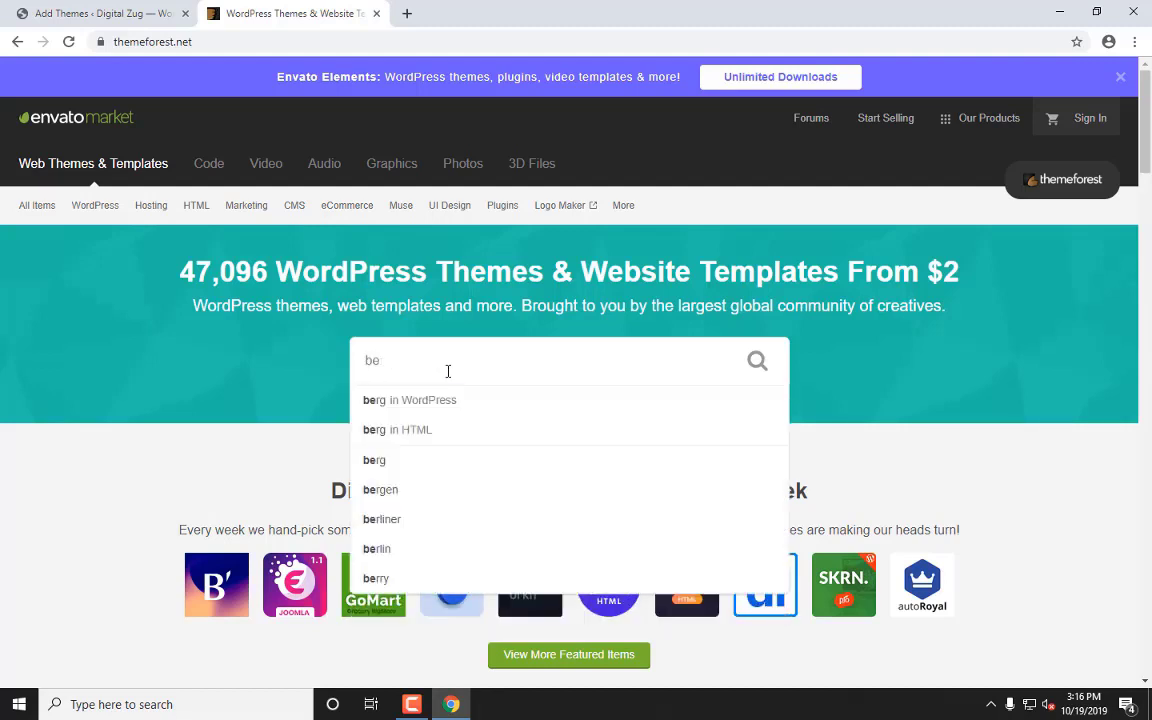
type("st")
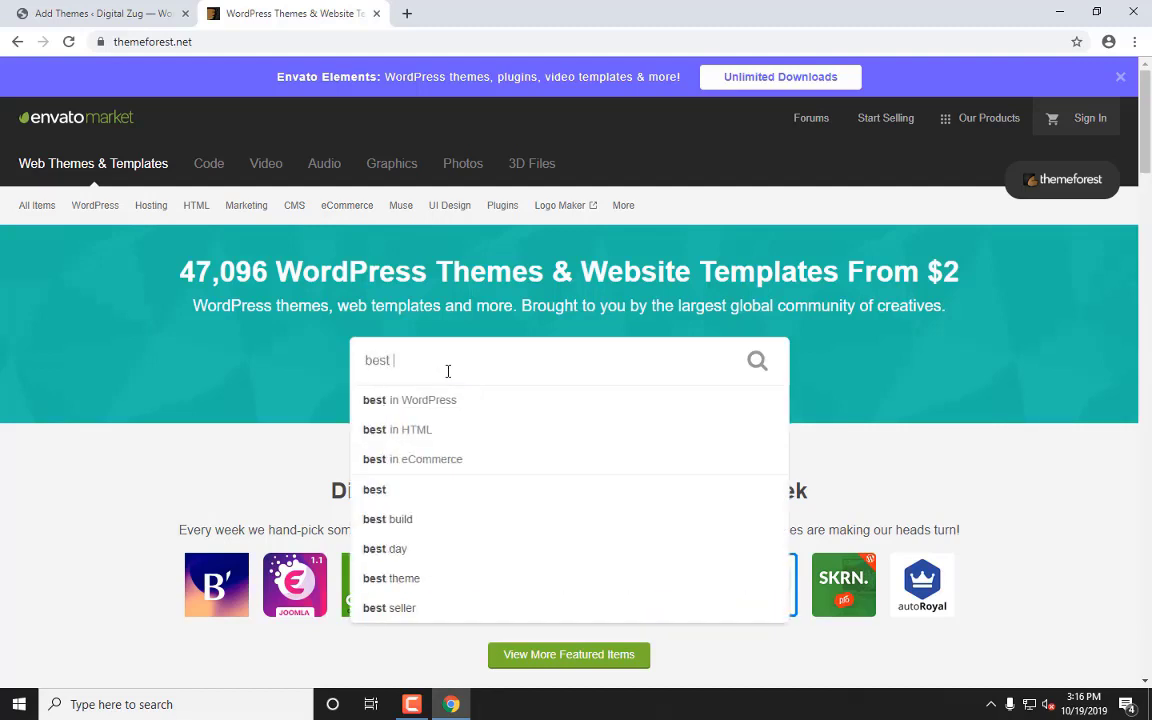
type(" selling")
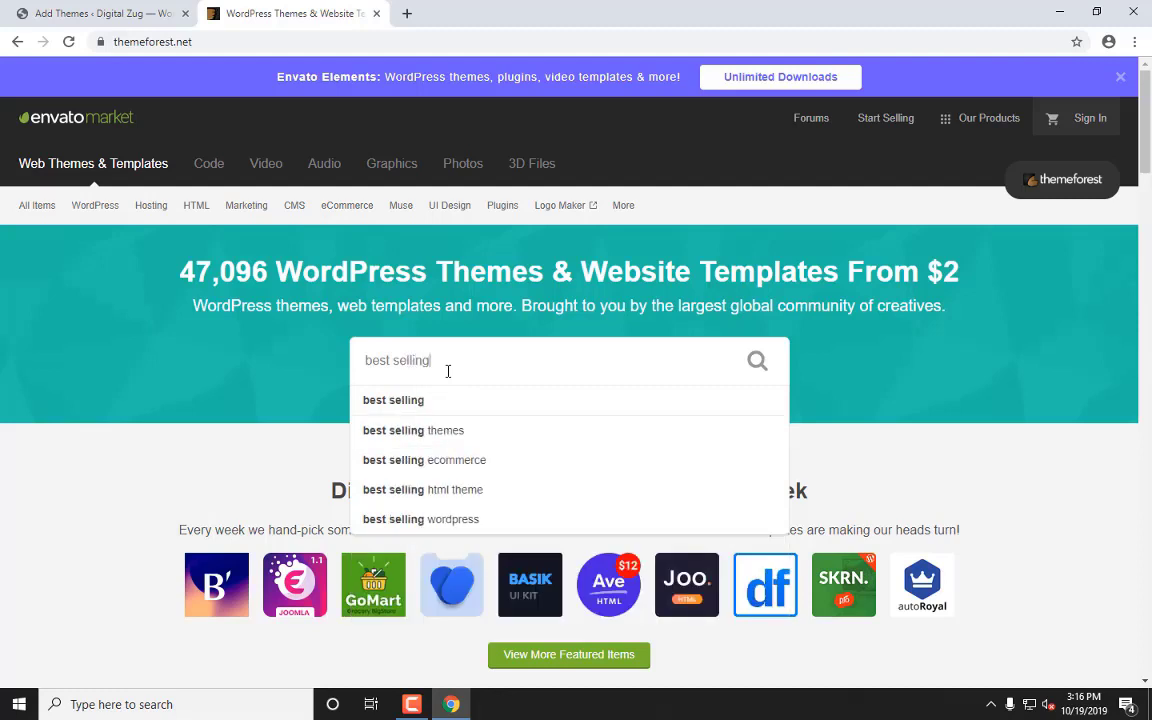
type(" co")
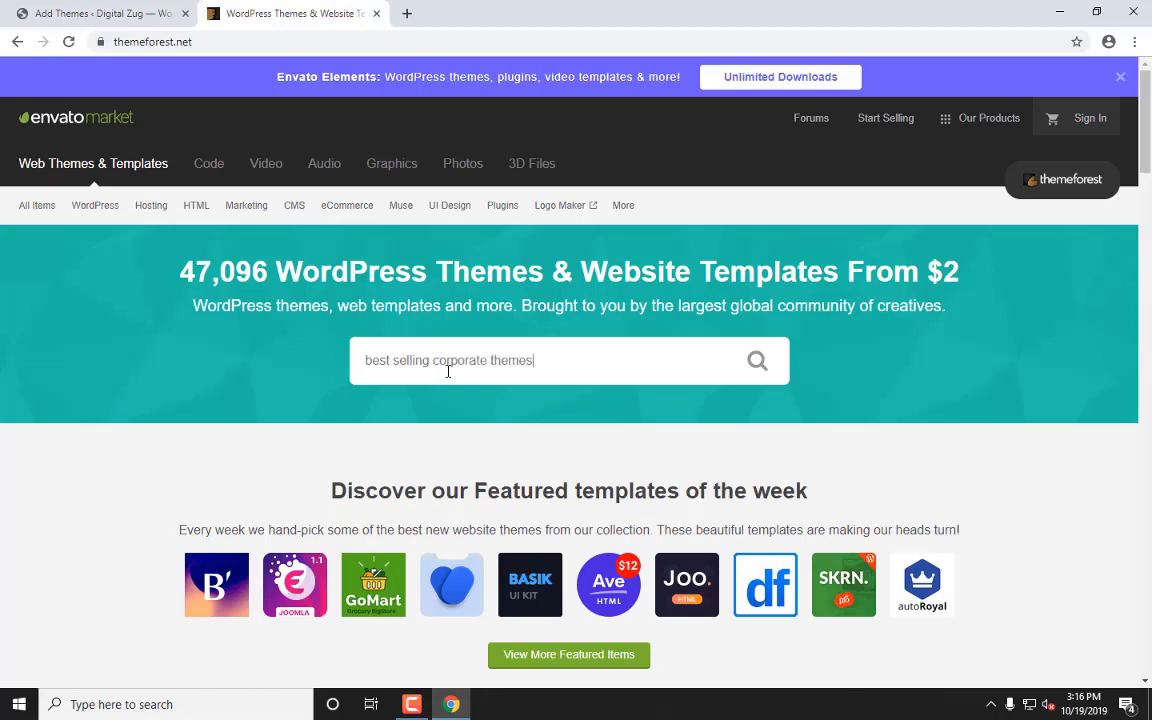
type("rporate themes")
key("Return")
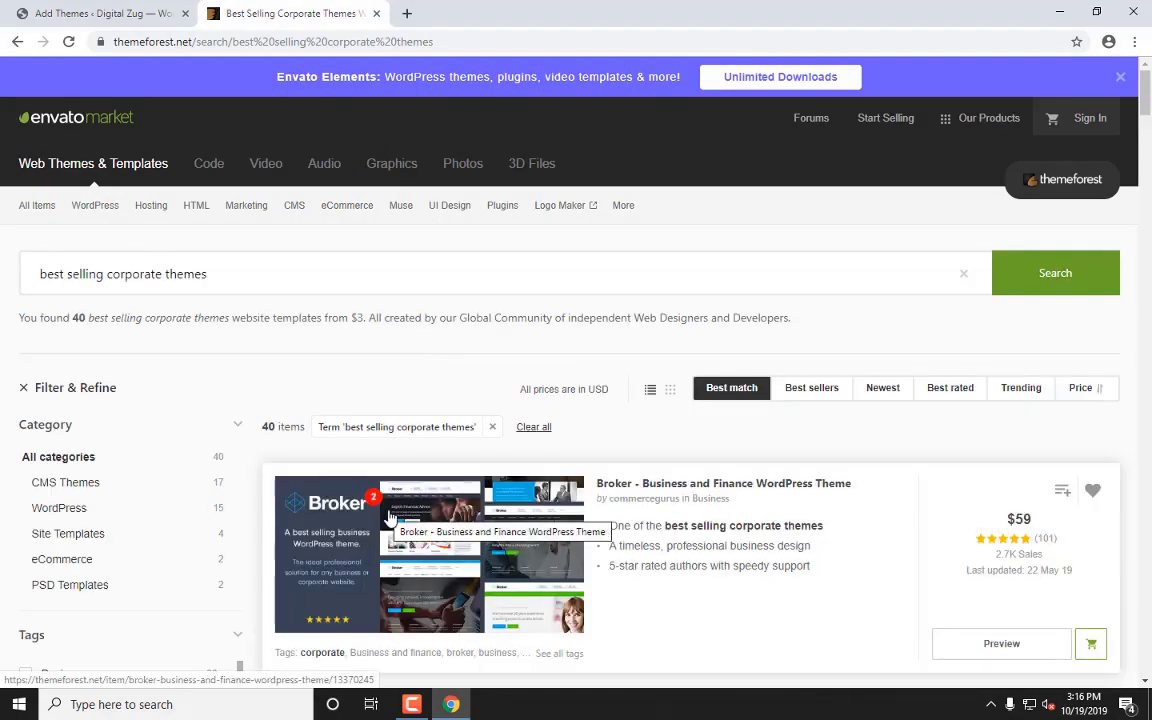
- Look through the corporate theme results and the tag filters, and return to the start of the results page
scroll(643, 519, "down", 4)
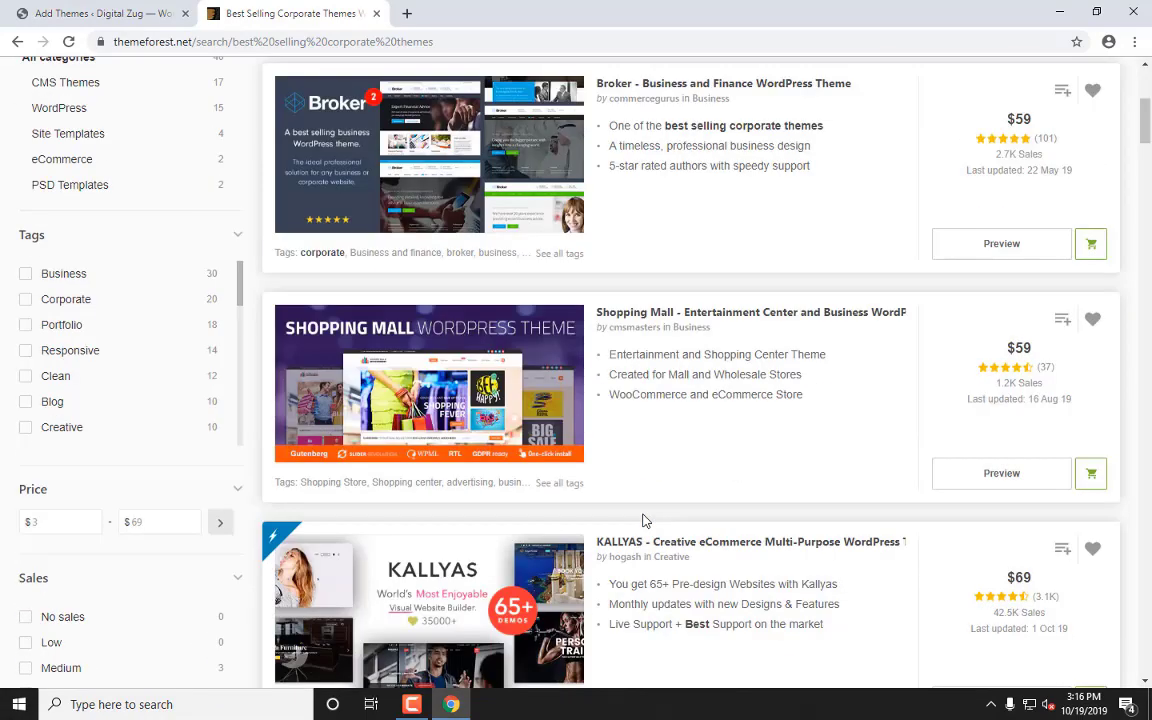
scroll(643, 519, "down", 4)
scroll(643, 519, "up", 8)
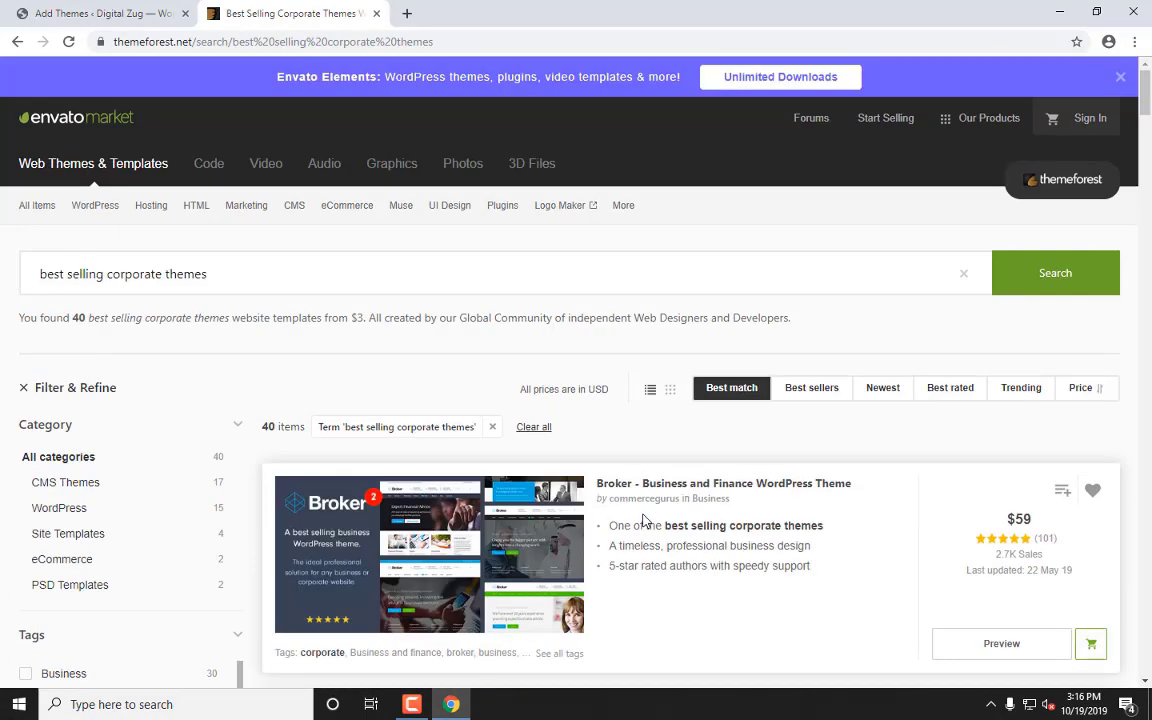
scroll(139, 489, "down", 2)
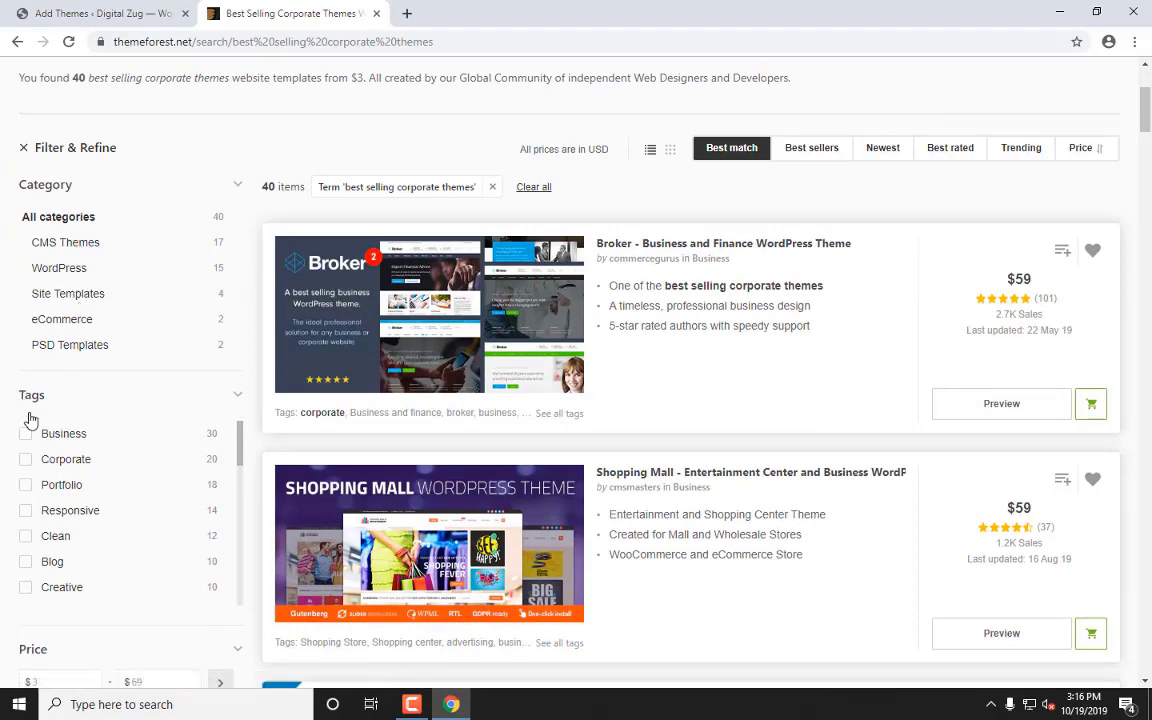
scroll(93, 501, "down", 10)
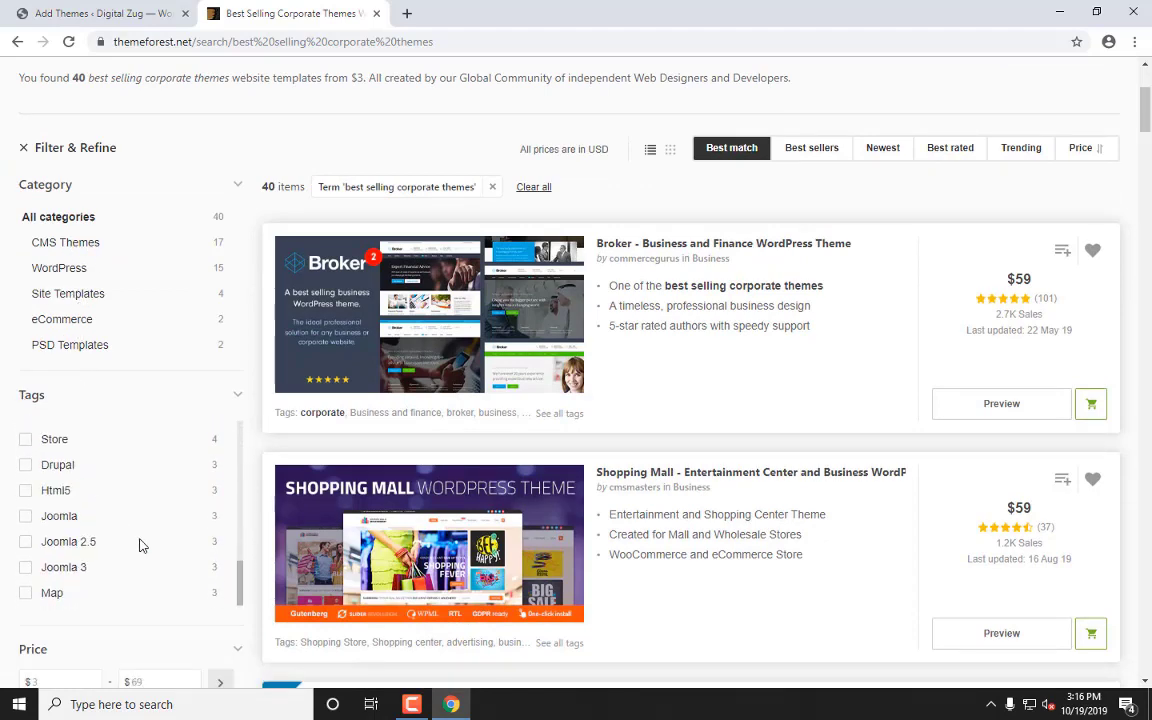
scroll(3, 548, "down", 4)
scroll(406, 540, "up", 7)
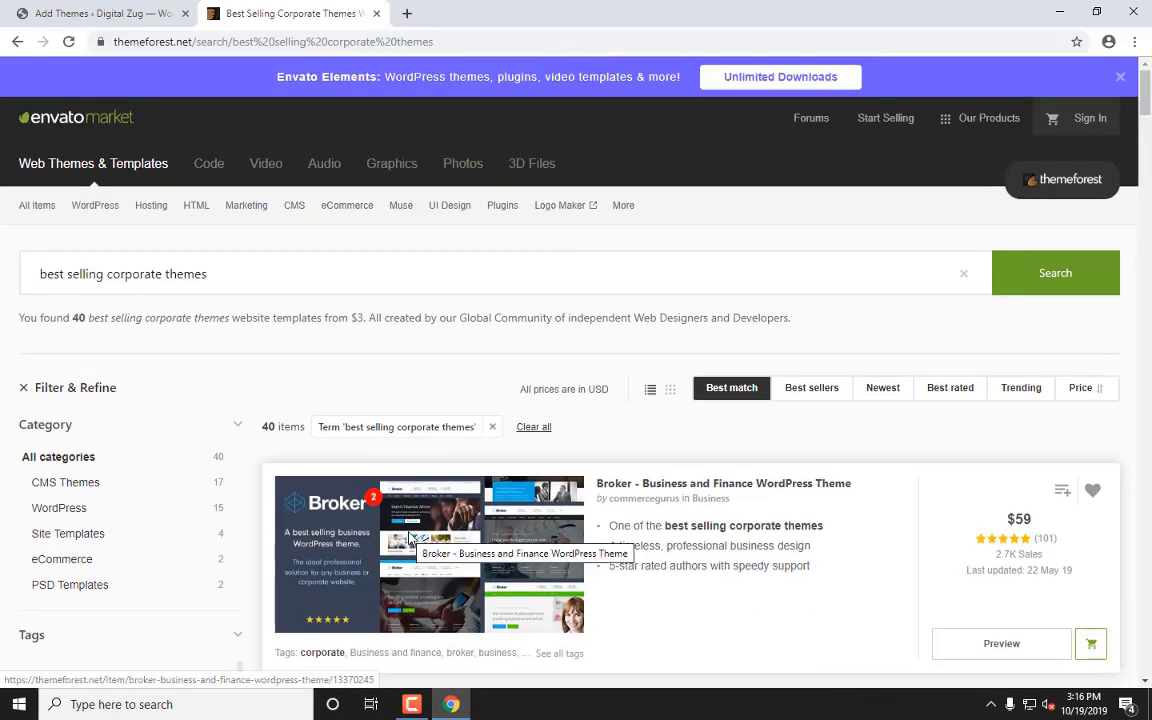
- Return to the WordPress Add Themes page and open the Digital Zug site's front end in a new browser tab
left_click(100, 13)
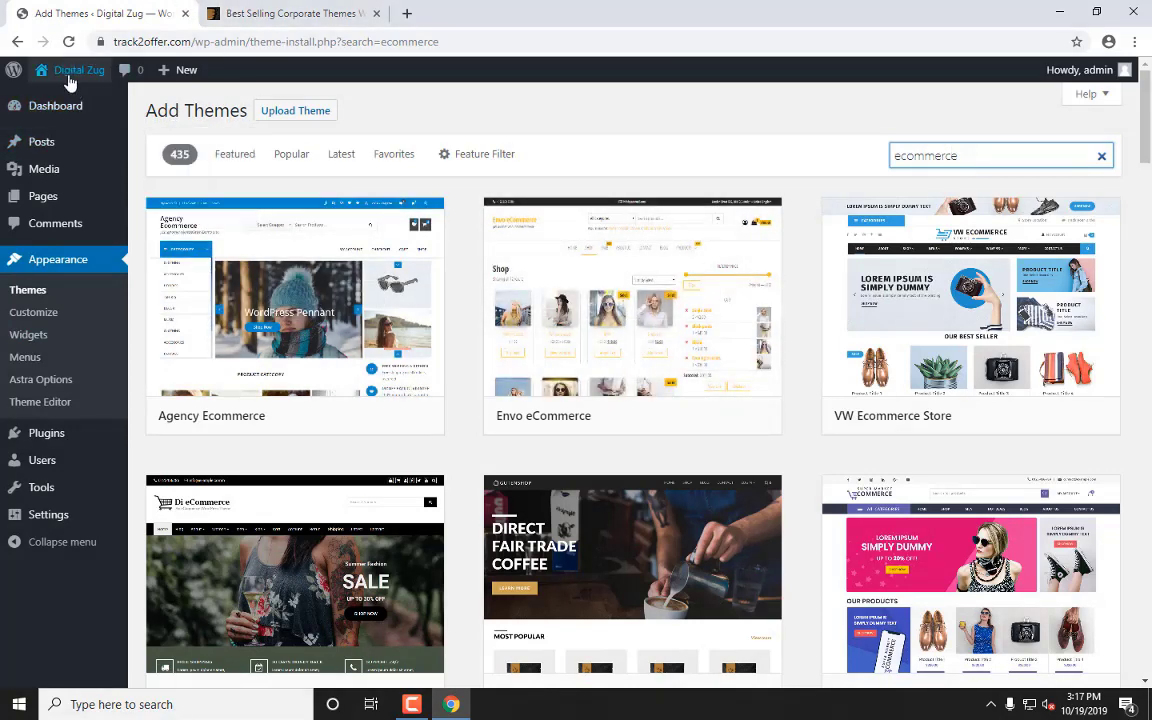
right_click(84, 104)
left_click(113, 108)
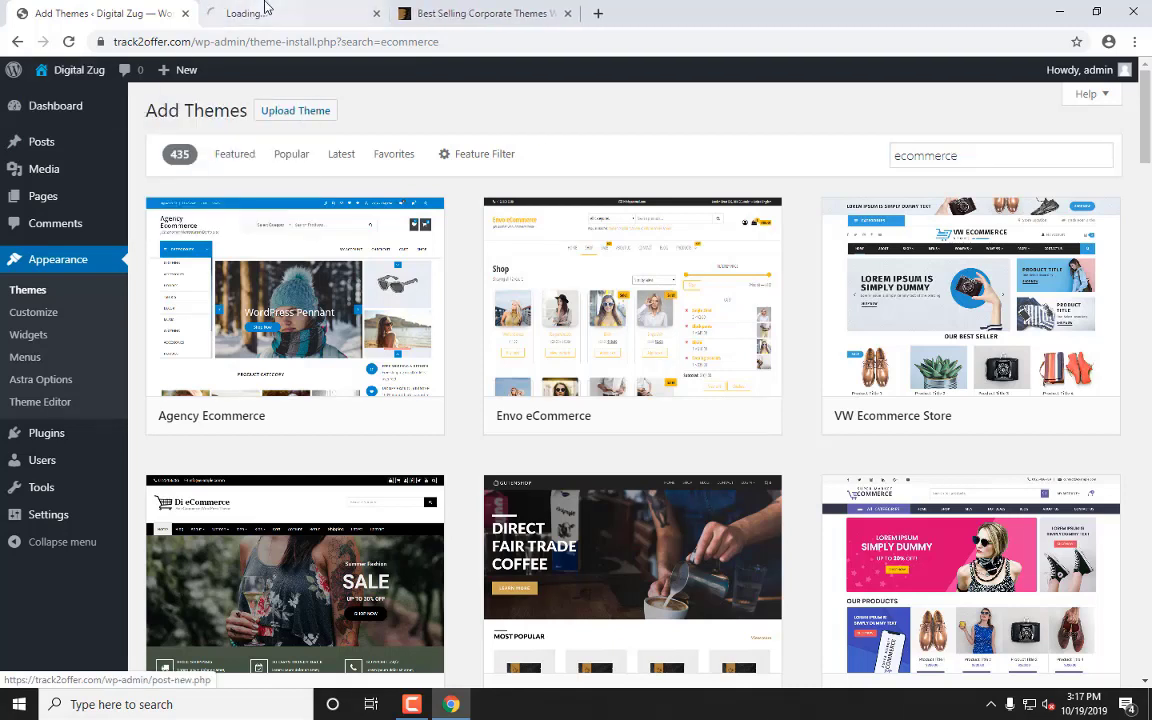